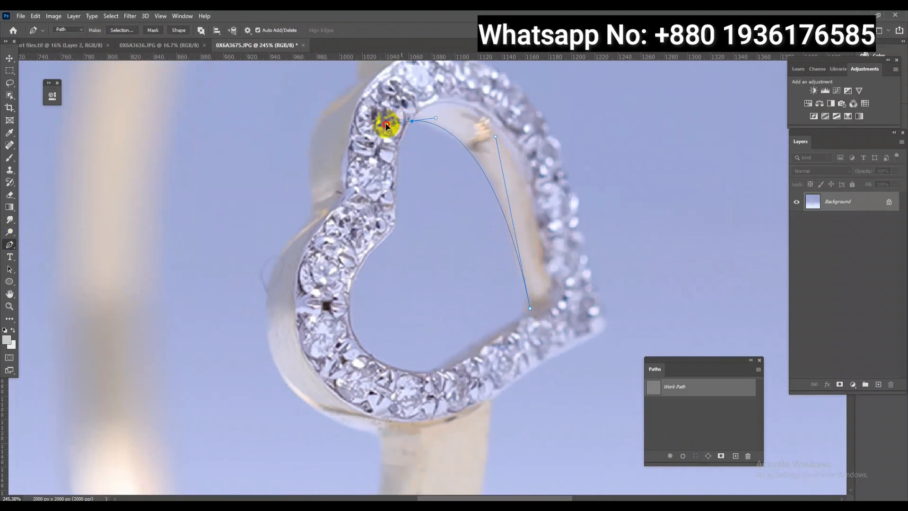
Trace the left and lower edges of the heart's inner opening with the Pen tool and close the path.
left_click_drag(397, 220, 372, 252)
left_click_drag(365, 348, 437, 369)
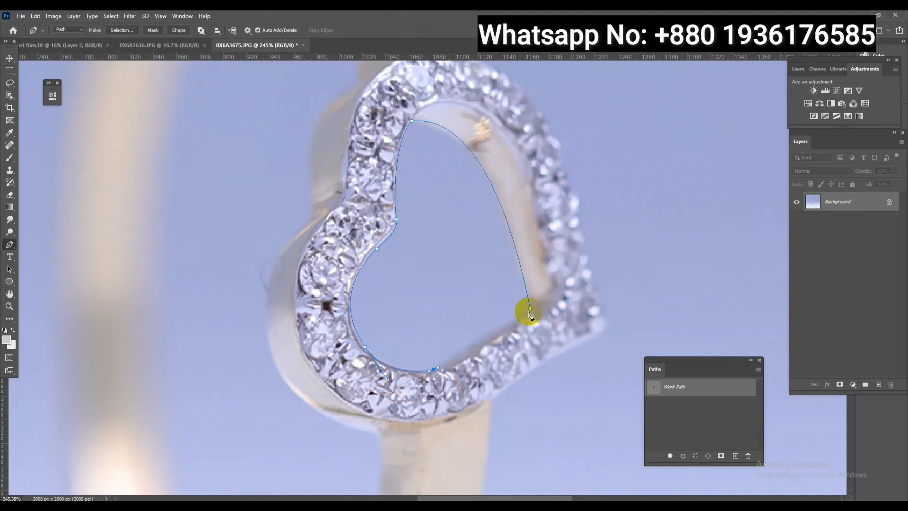
left_click(529, 310)
left_click(607, 321)
left_click(588, 232)
key("ctrl+z")
key("ctrl+z")
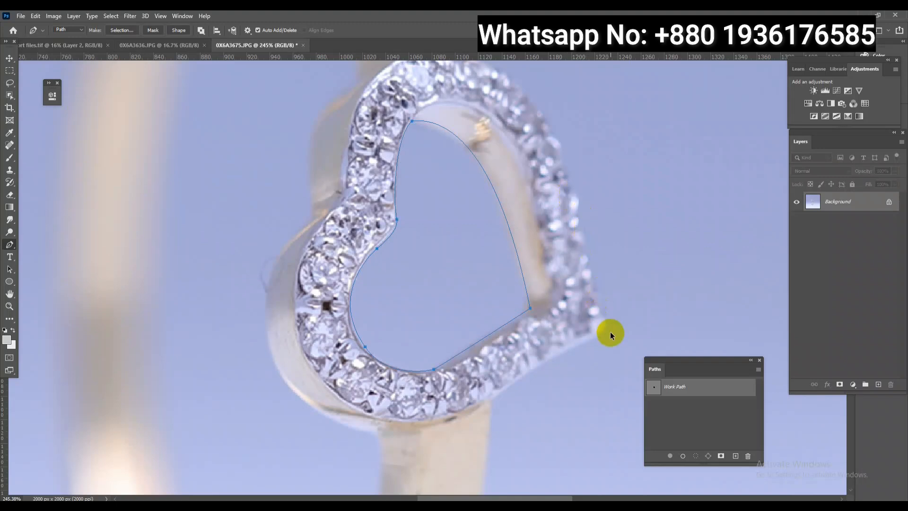
Start the ring's outer path at the heart's tip and trace along the heart's lower edge and the band to its base.
left_click_drag(606, 307, 580, 343)
left_click_drag(490, 403, 514, 166)
left_click_drag(496, 386, 467, 431)
left_click_drag(467, 432, 485, 409)
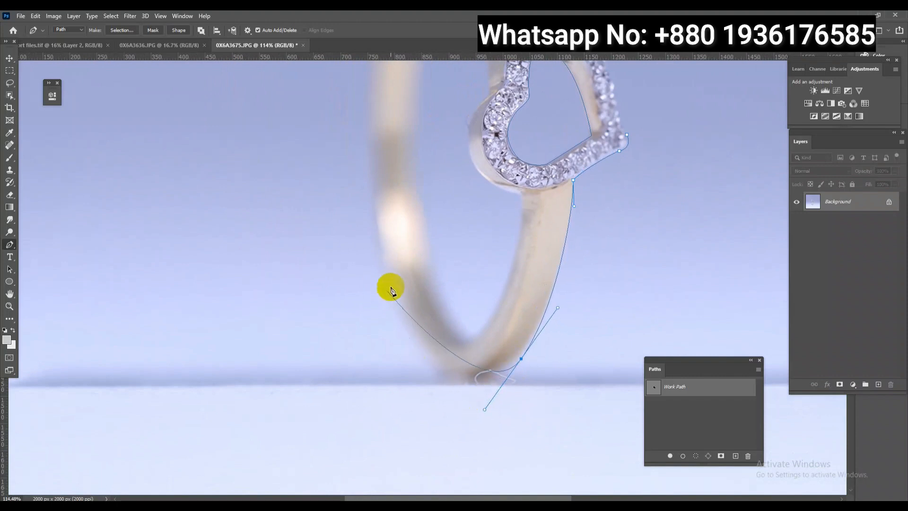
Continue the outer path up the band's far side, over its top and down to where it meets the heart.
left_click_drag(382, 267, 396, 340)
scroll(407, 245, "up", 3)
left_click_drag(435, 243, 459, 170)
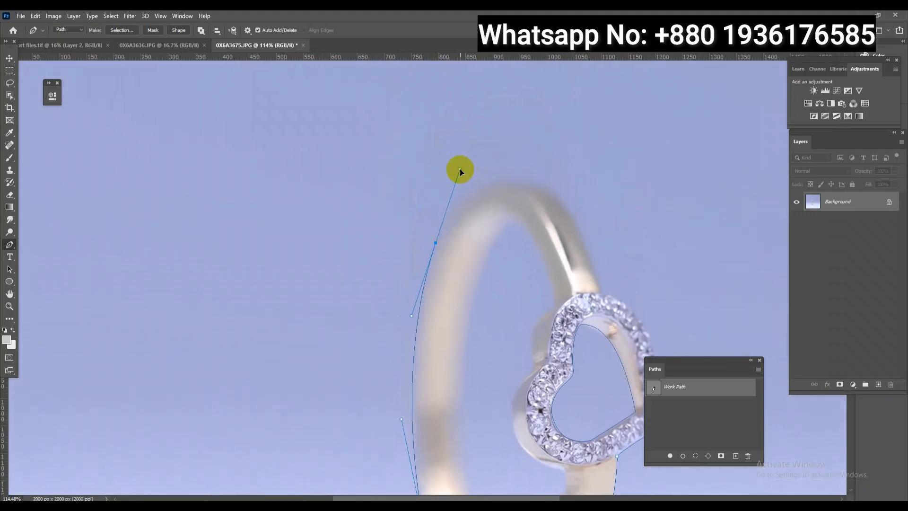
left_click(549, 182)
left_click_drag(546, 184, 574, 203)
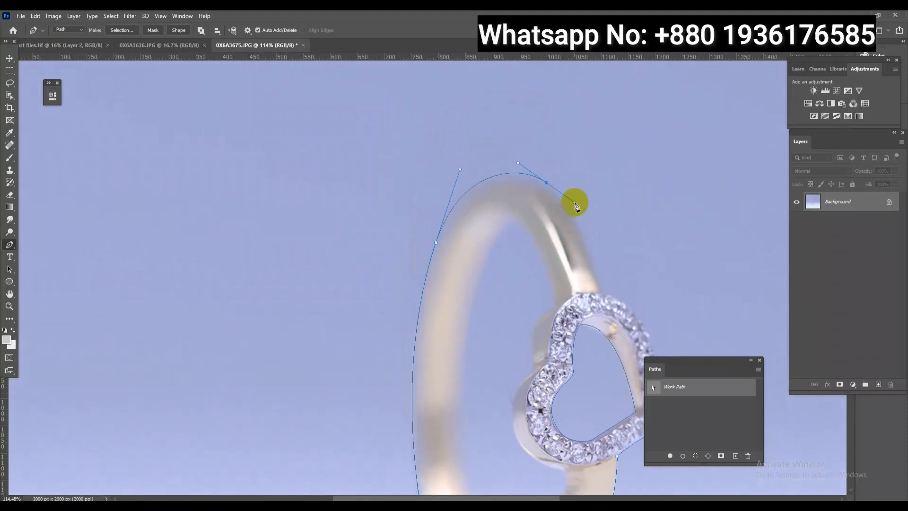
left_click_drag(604, 294, 441, 212)
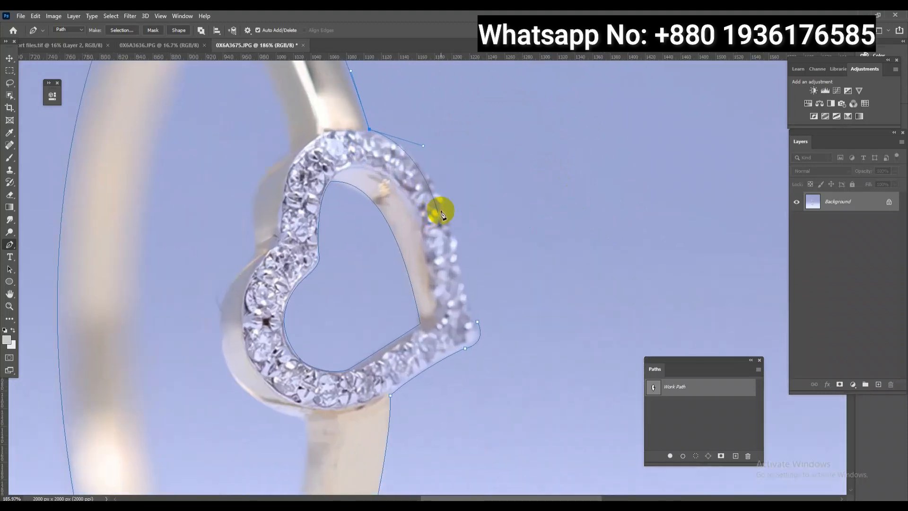
Trace the scalloped outer edge of the heart's stones with short curved segments and close the outer path at the tip.
left_click_drag(422, 146, 404, 140)
left_click(383, 134)
left_click(407, 151)
left_click(417, 152)
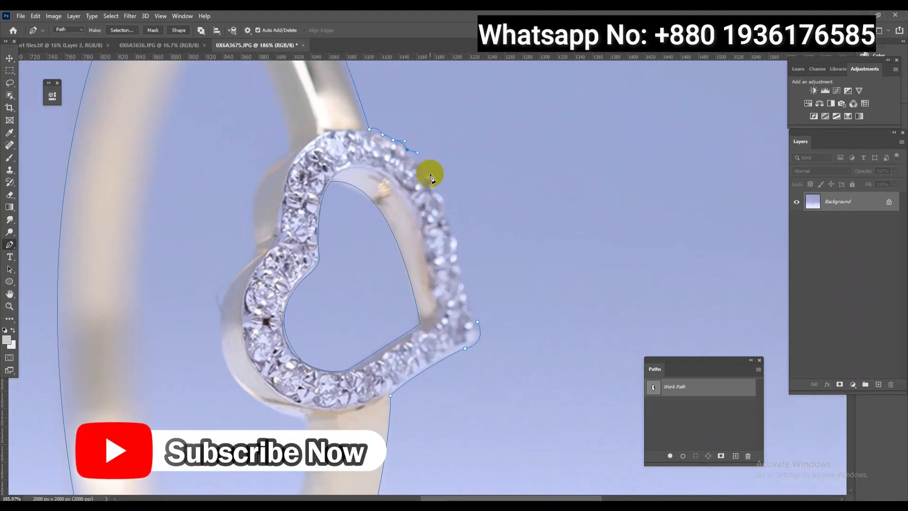
left_click(427, 177)
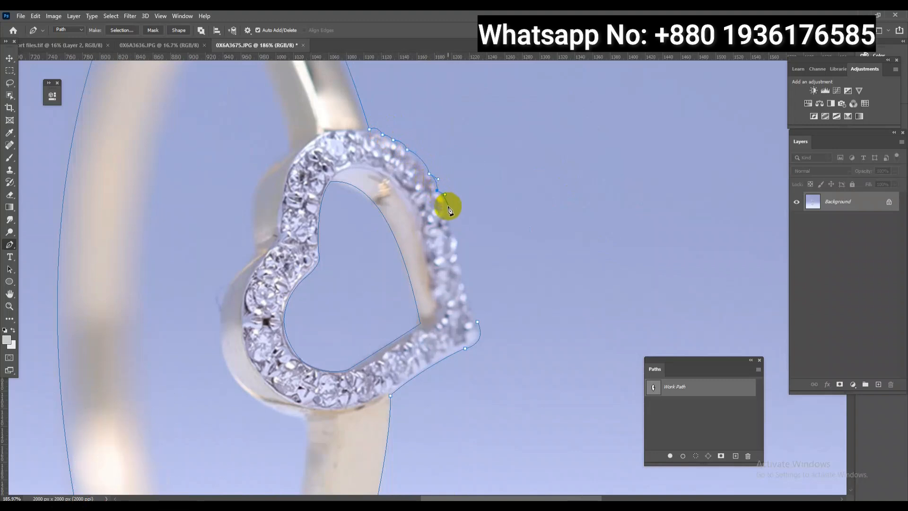
left_click_drag(456, 235, 475, 308)
left_click(478, 322)
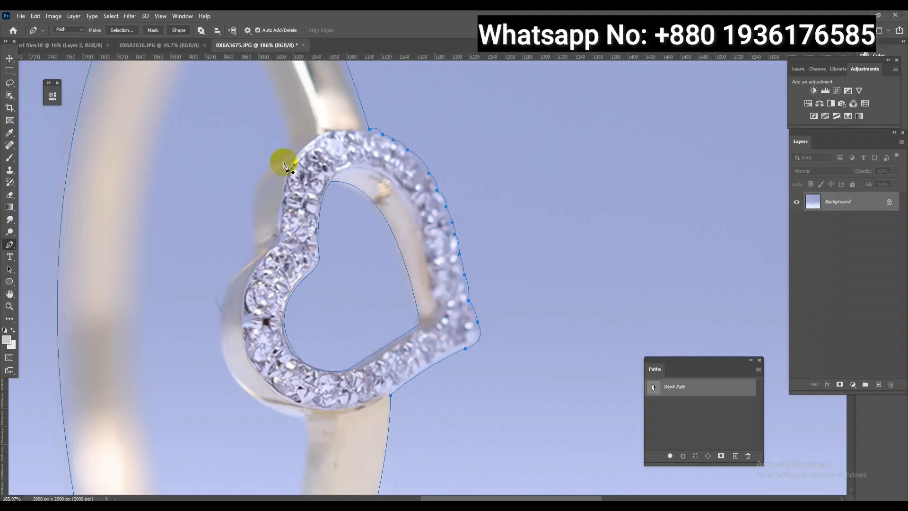
Trace the band's inner opening from the heart's upper side over the top and down to the inner base.
left_click_drag(292, 148, 288, 118)
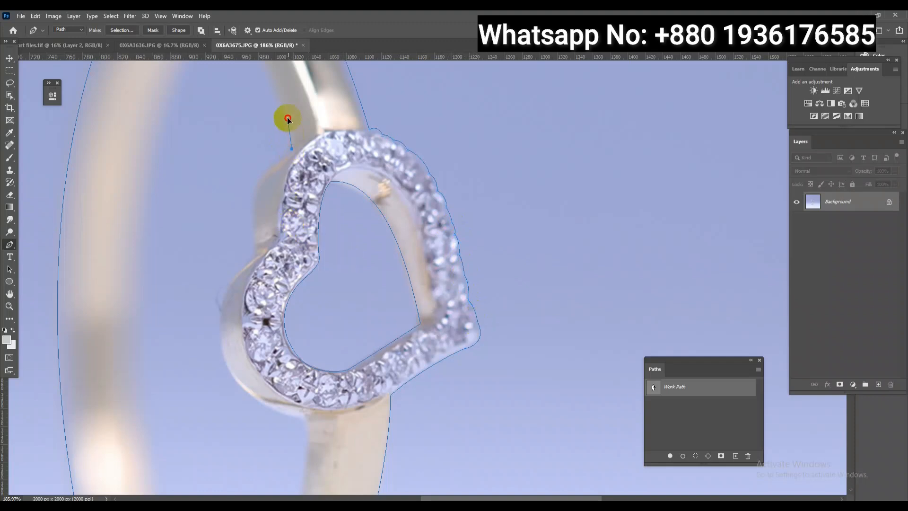
scroll(306, 178, "down", 3)
left_click_drag(293, 154, 370, 243)
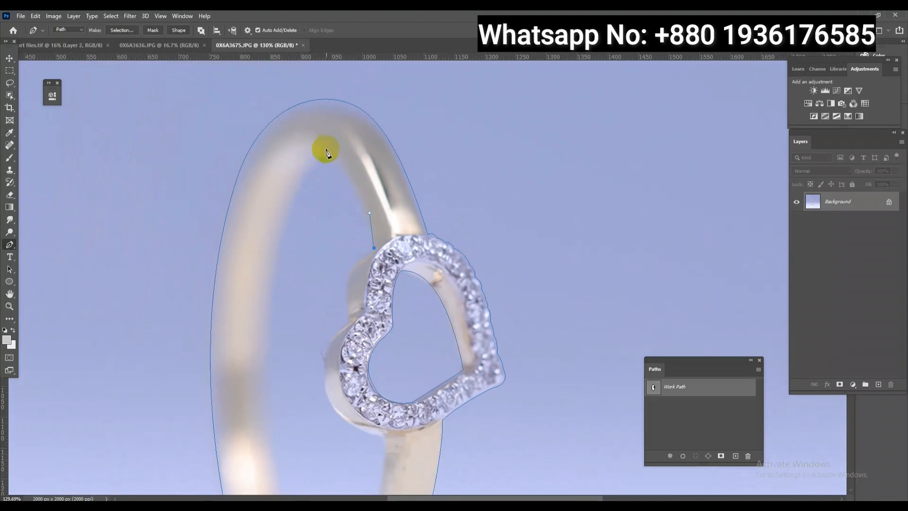
mouse_move(319, 149)
left_mouse_down()
mouse_move(293, 146)
mouse_move(303, 147)
left_mouse_up()
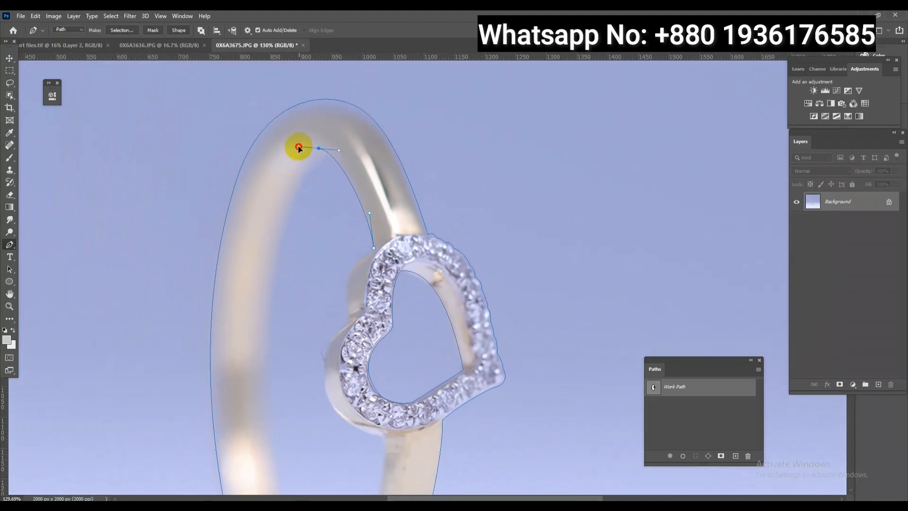
scroll(324, 233, "down", 2)
scroll(304, 318, "down", 2)
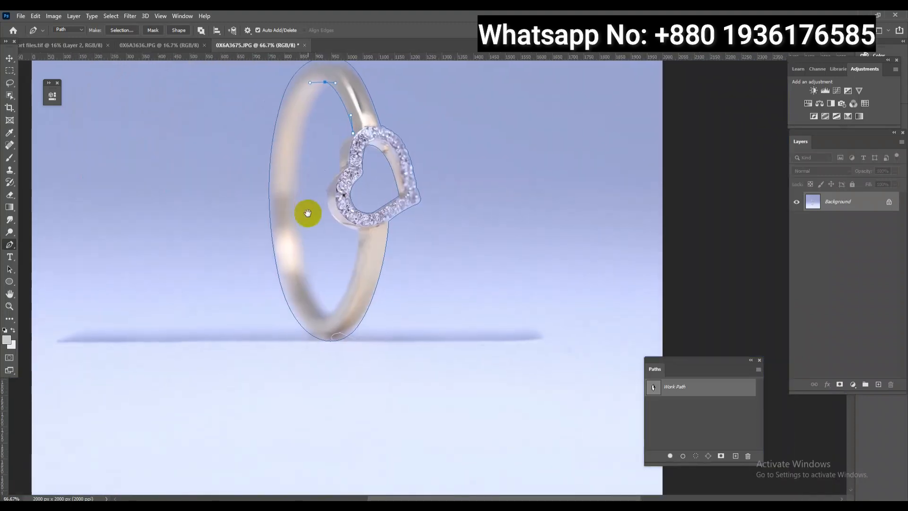
left_click_drag(330, 315, 391, 392)
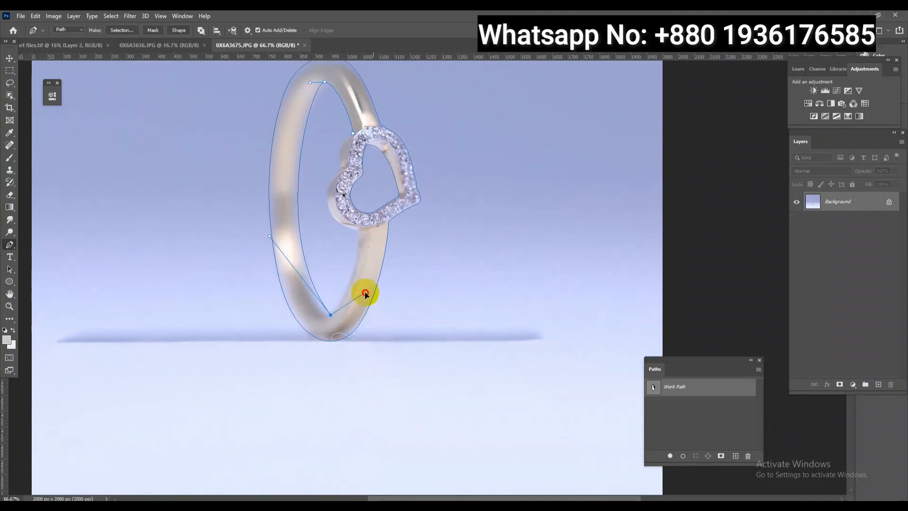
left_click_drag(355, 302, 355, 302)
Continue the inner path up to the heart, around its gold side wall, and close it at the starting anchor.
left_click_drag(355, 234, 366, 241)
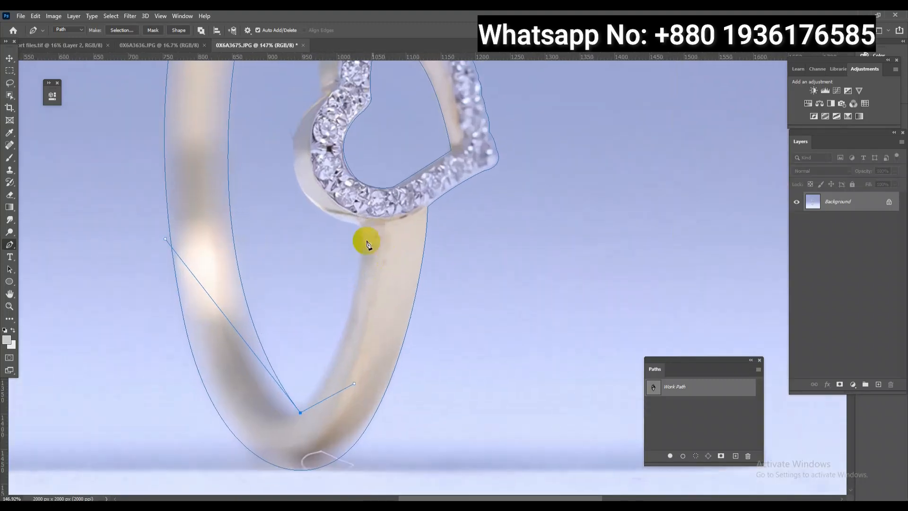
left_click(358, 226)
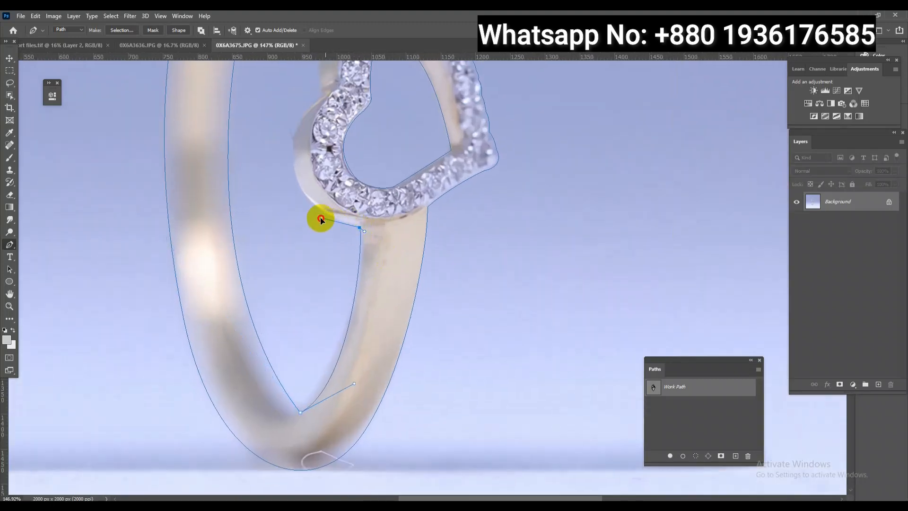
left_click_drag(299, 155, 332, 264)
left_click_drag(353, 203, 351, 176)
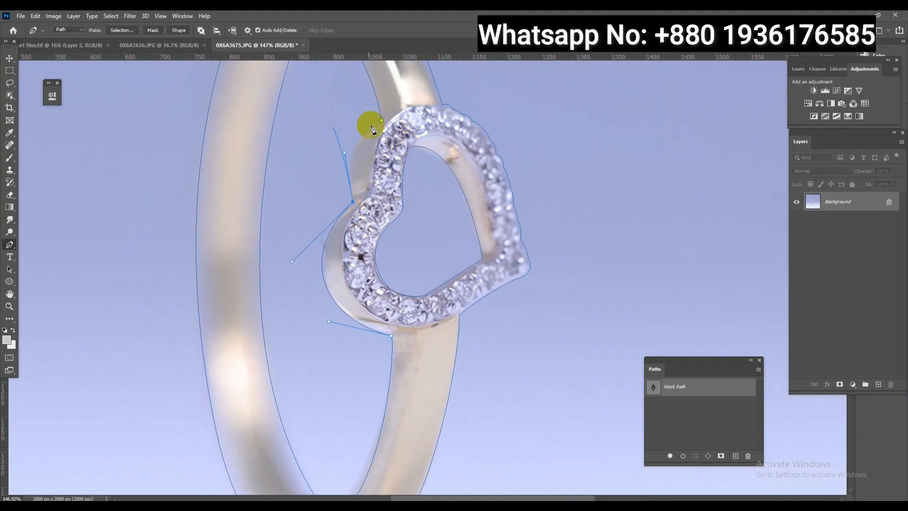
left_click_drag(381, 122, 391, 119)
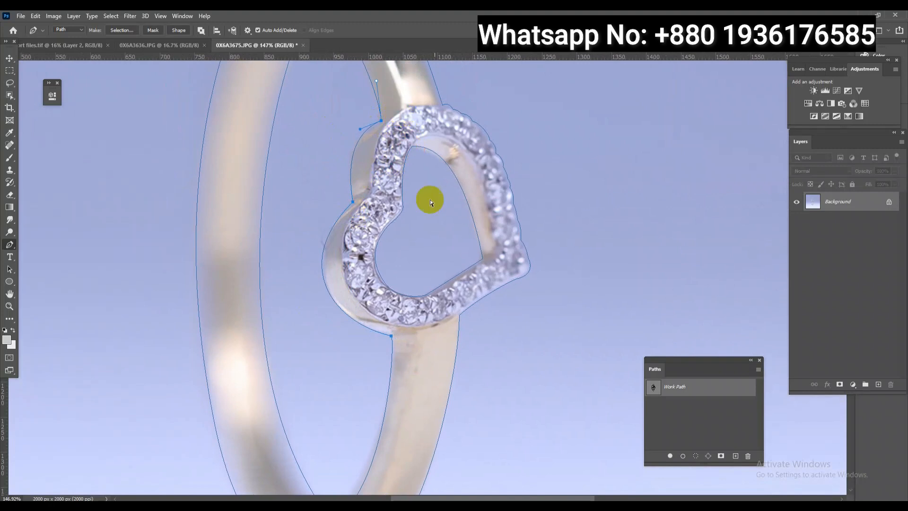
Reshape the outer path at the ring's base so the curve fits the band's lower edge.
scroll(430, 204, "down", 3)
scroll(407, 405, "up", 1)
left_click_drag(370, 425, 402, 463)
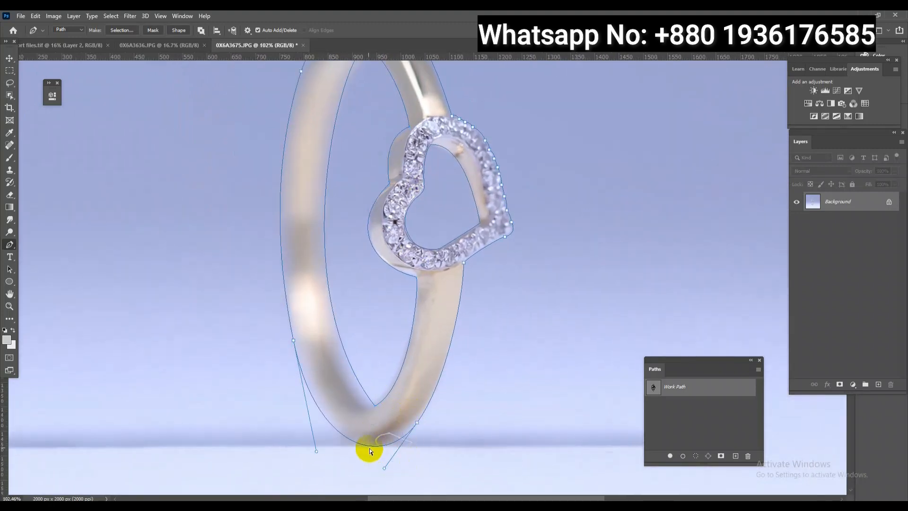
left_click_drag(417, 423, 419, 421)
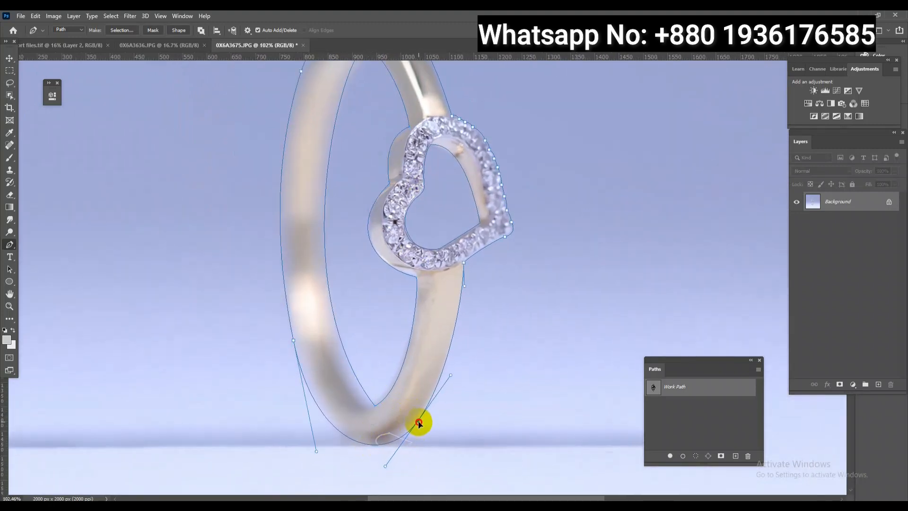
scroll(373, 298, "down", 2)
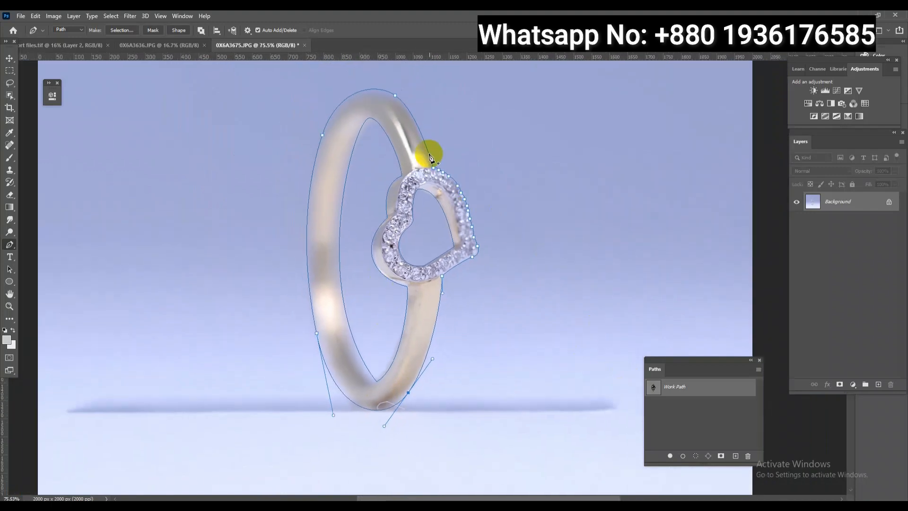
Save the work path as Path 1 and load it as a selection.
double_click(671, 392)
left_click(501, 169)
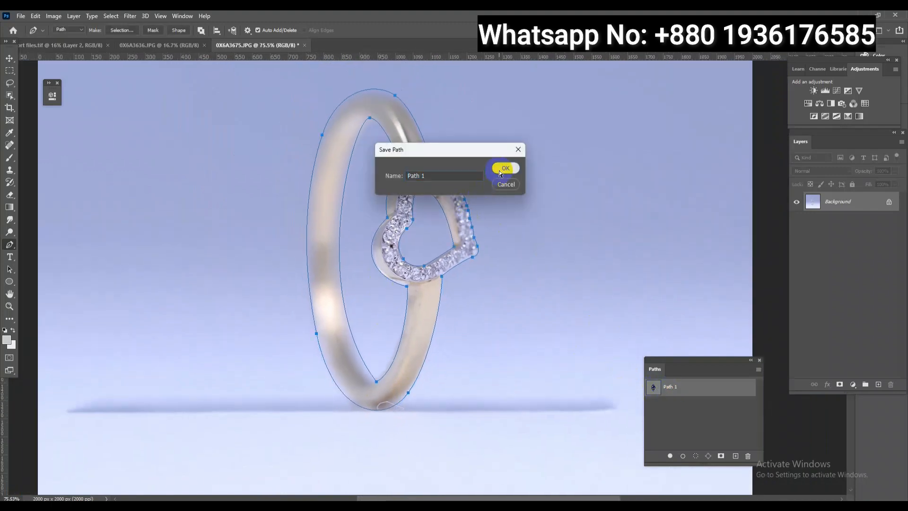
key("ctrl+Return")
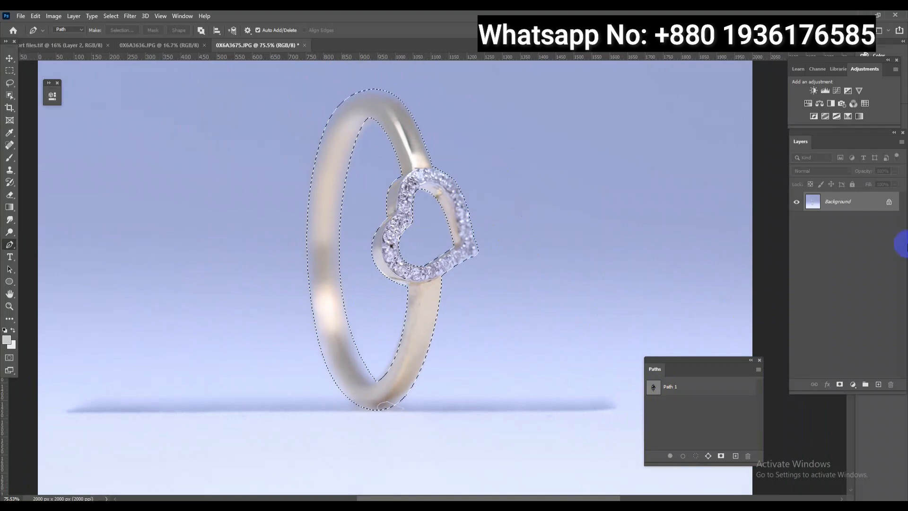
Copy the selected ring onto two stacked layers and fill the lower one entirely with white.
key("ctrl+j")
key("ctrl+j")
left_click(841, 225)
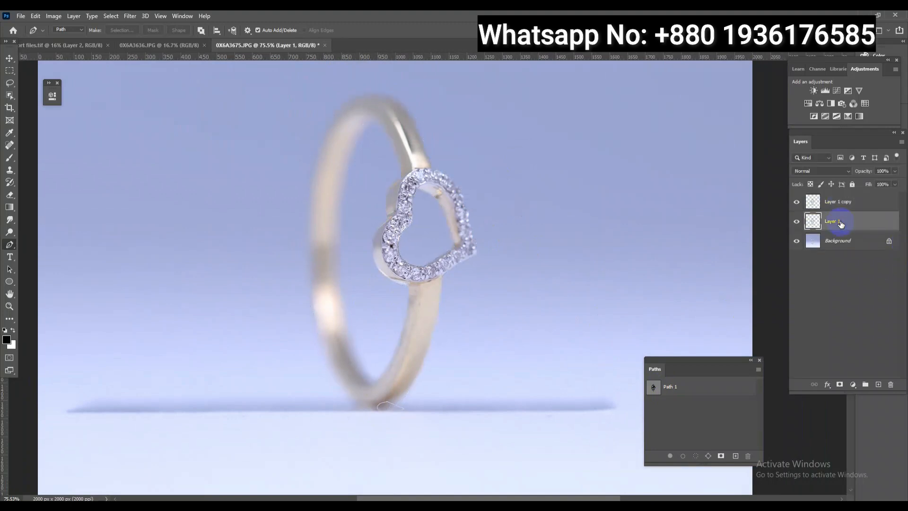
key("ctrl+BackSpace")
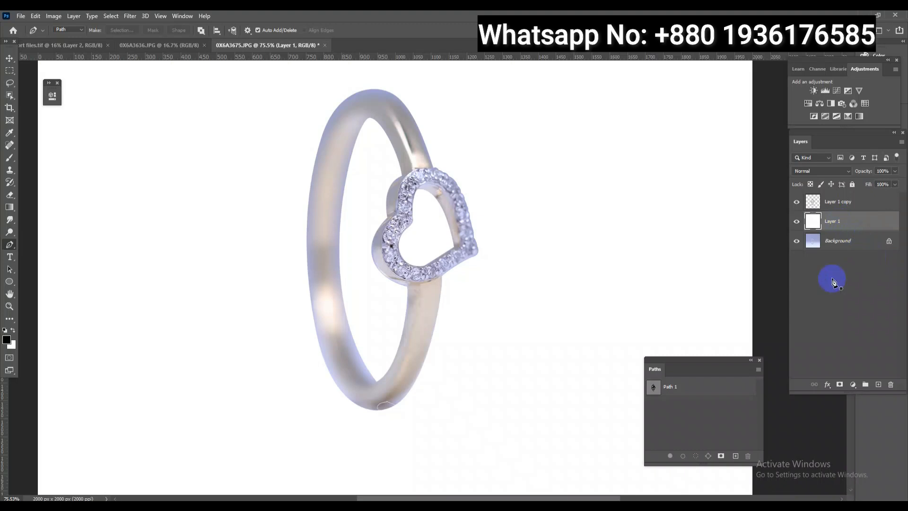
Start a new path along the lower edge of the heart's stone setting and up the border with its gold side wall.
scroll(410, 286, "up", 5)
left_click(515, 247)
left_click_drag(514, 246, 450, 269)
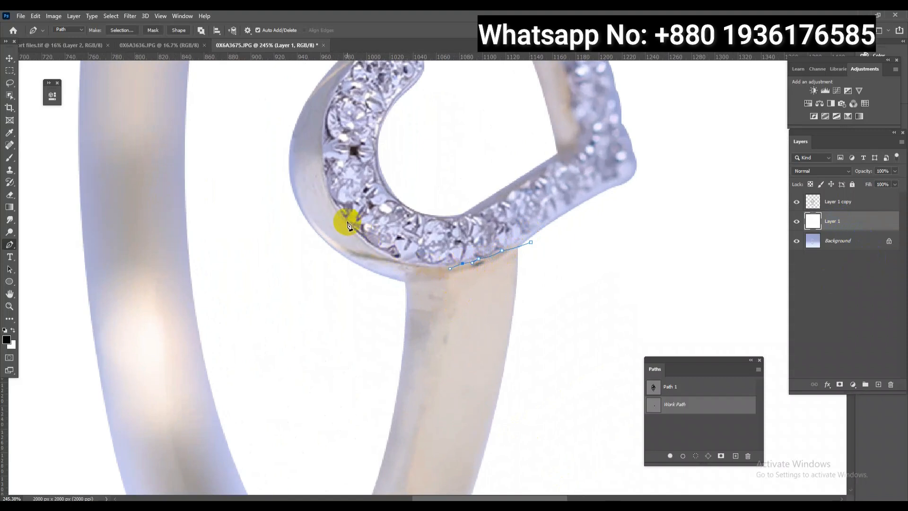
left_click_drag(342, 219, 305, 165)
left_click_drag(332, 136, 363, 335)
left_click_drag(407, 227, 408, 176)
Carry the path over the top of the heart, loosely around its free side, and close it at the bottom.
left_click_drag(512, 113, 573, 111)
left_click_drag(627, 137, 635, 145)
left_click_drag(654, 251, 528, 150)
left_click_drag(607, 269, 606, 283)
left_click_drag(565, 331, 503, 347)
left_click(439, 361)
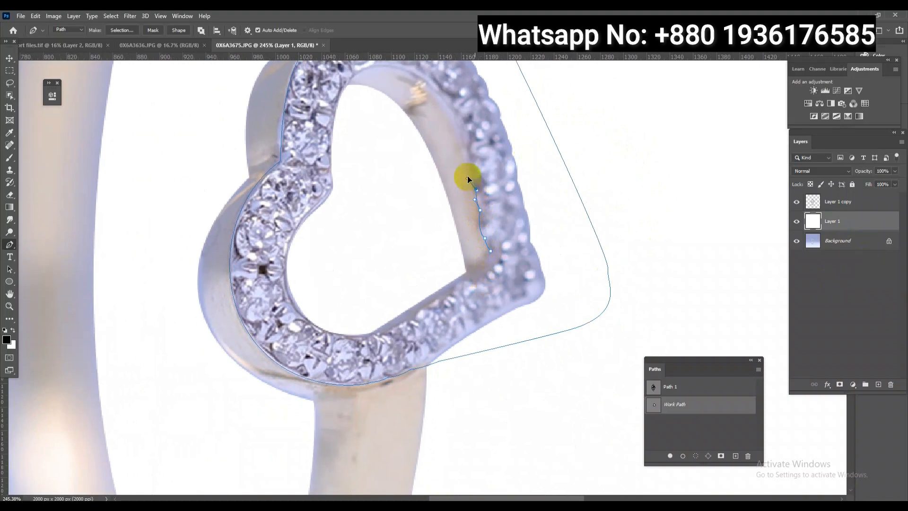
Trace the inner edge of the heart's stones so the gold inner wall is left out, and close the subpath.
left_click_drag(463, 152, 462, 149)
left_click_drag(425, 90, 453, 155)
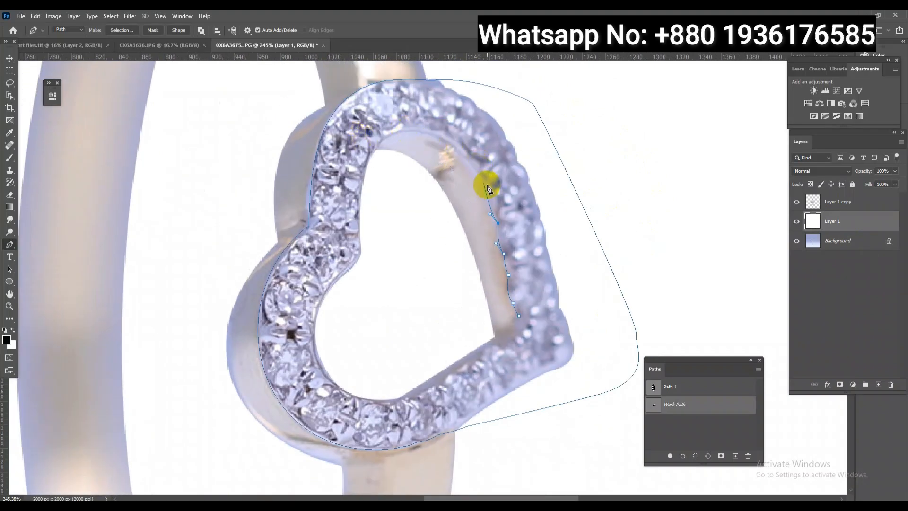
left_click_drag(480, 174, 434, 119)
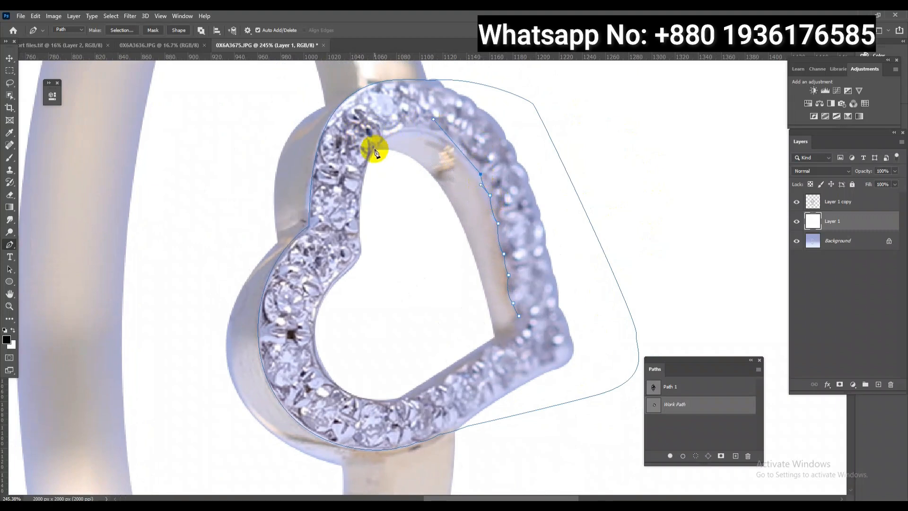
left_click_drag(376, 149, 369, 175)
left_click_drag(383, 235, 393, 276)
left_click_drag(394, 396, 464, 365)
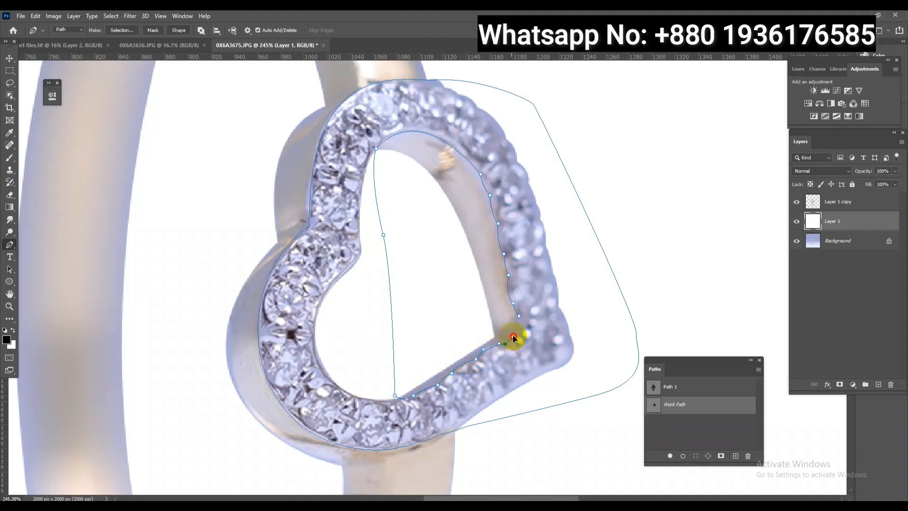
left_click(519, 317)
Load the heart path as a selection and copy the stone setting from the cut-out ring layer to a new layer.
scroll(425, 283, "down", 3)
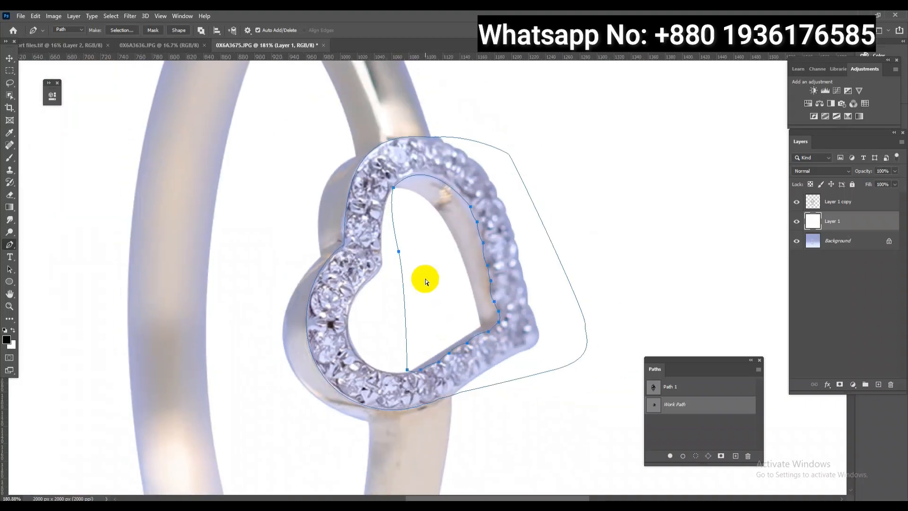
key("ctrl+Return")
left_click(848, 202)
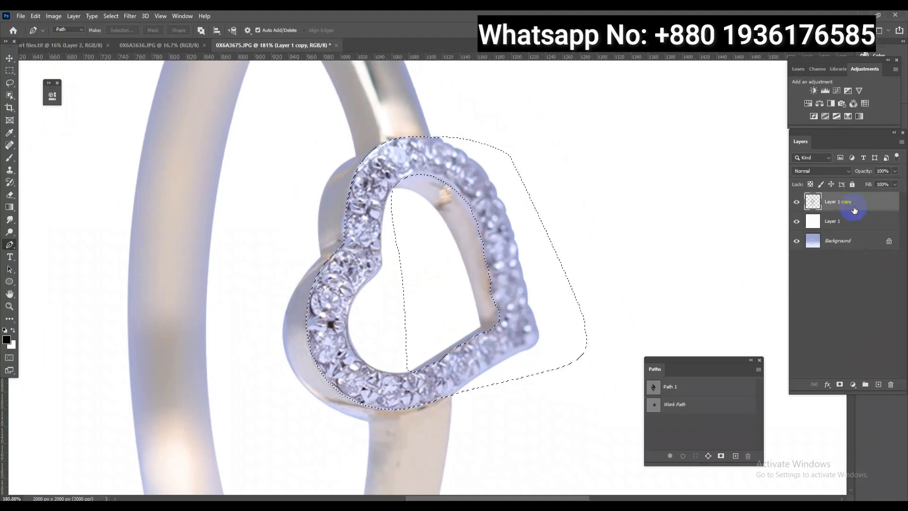
key("ctrl+j")
Save the layered image as 0X6A3675.psd with the default options.
key("ctrl+shift+s")
key("Return")
key("Return")
Paste the copied gold band piece as a new layer above the ring.
scroll(453, 350, "down", 3)
scroll(453, 350, "up", 4)
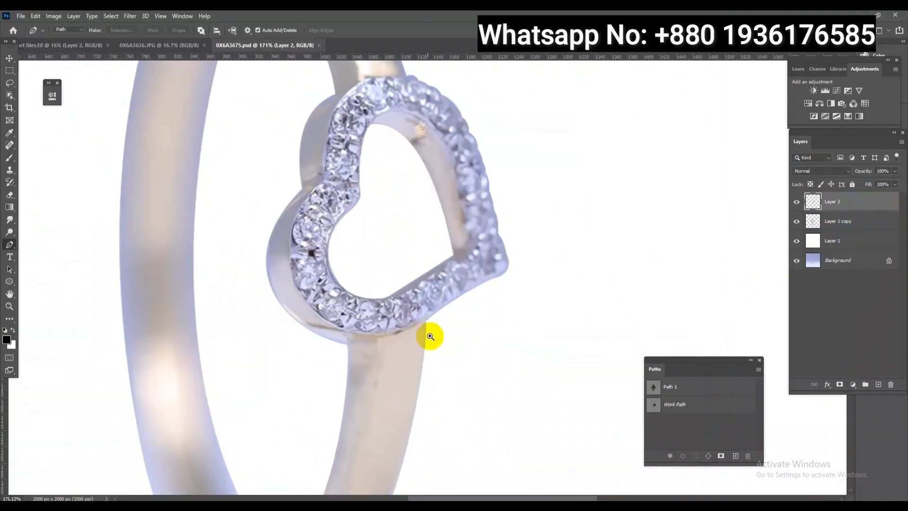
key("ctrl+v")
scroll(421, 332, "down", 5)
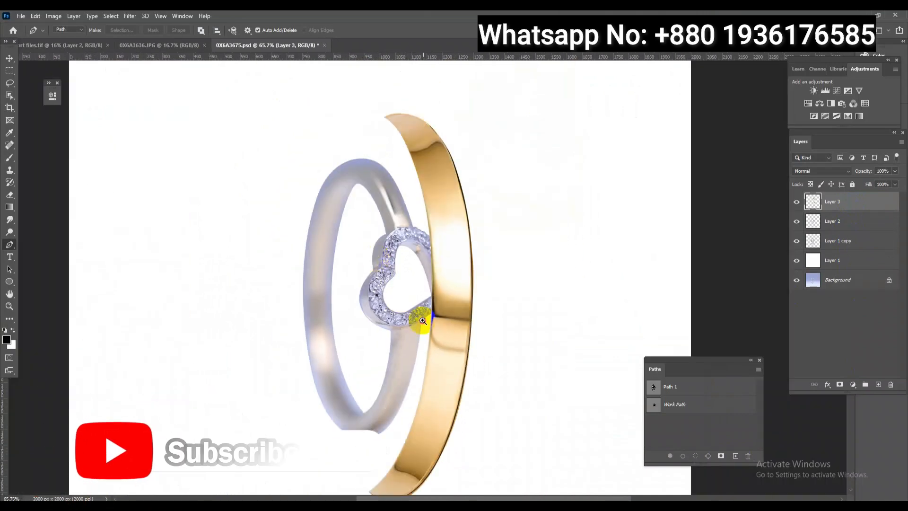
Rotate the gold band piece, move it over the ring's left side and flip it horizontally to follow the band's curve.
key("ctrl+t")
left_click_drag(553, 175, 269, 427)
left_click_drag(430, 392, 294, 259)
right_click(355, 279)
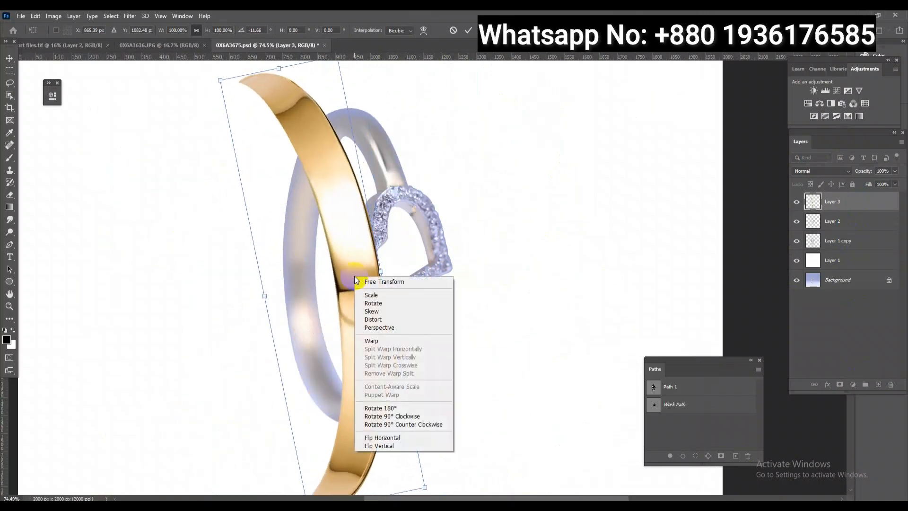
left_click(387, 436)
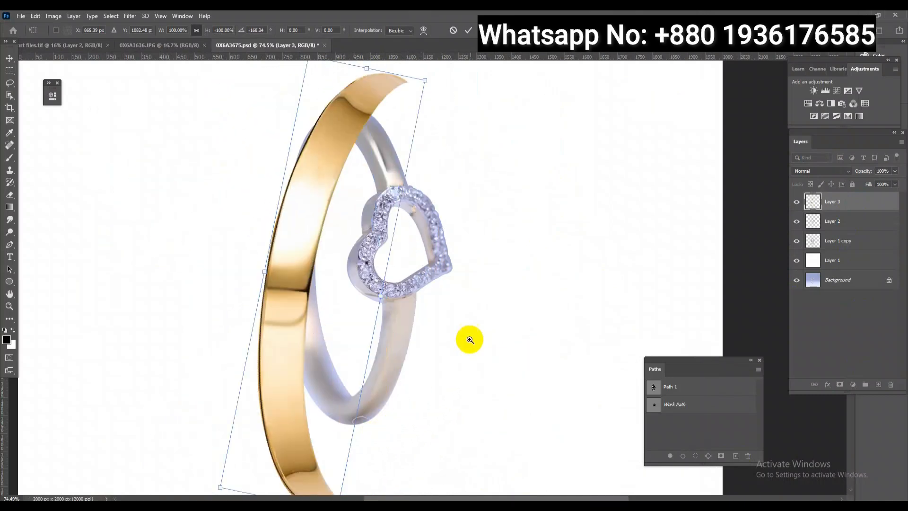
Scale and rotate the flipped gold piece down to fit inside the left inner wall of the ring.
scroll(469, 339, "down", 3)
left_click_drag(487, 362, 489, 320)
left_click_drag(414, 453, 416, 421)
scroll(353, 407, "up", 2)
left_click_drag(368, 404, 359, 373)
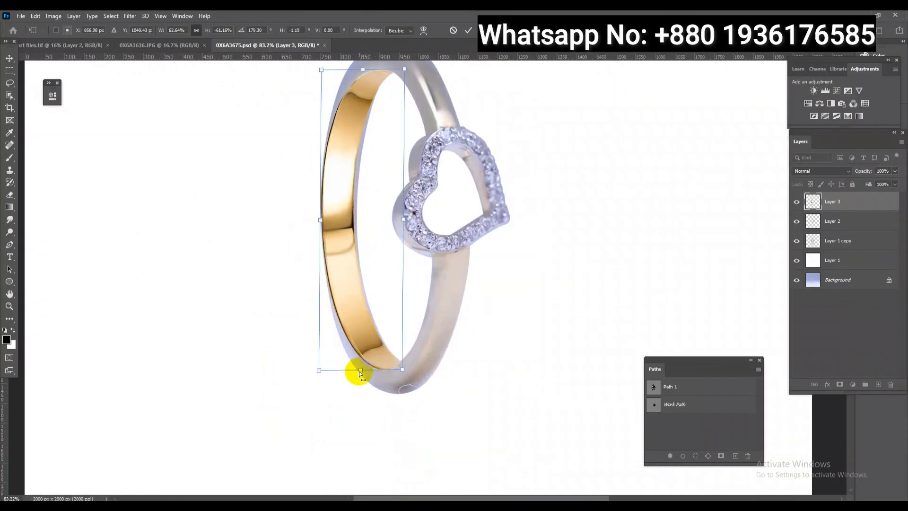
Narrow and skew the gold piece so its outer edge follows the ring's inner wall, and apply the transform.
mouse_move(320, 220)
left_mouse_down()
mouse_move(320, 206)
mouse_move(324, 215)
left_mouse_up()
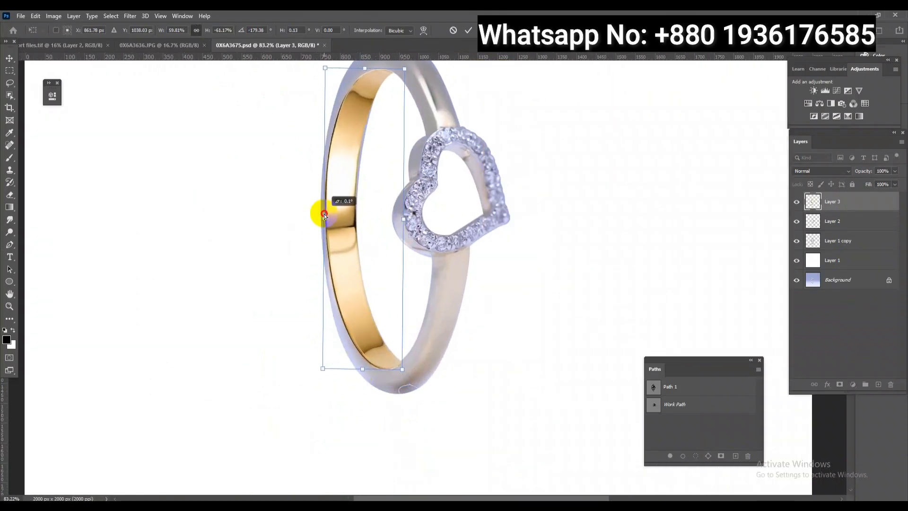
left_click_drag(334, 153, 349, 213)
left_click_drag(340, 123, 342, 124)
mouse_move(343, 273)
left_mouse_down()
mouse_move(341, 285)
mouse_move(341, 277)
left_mouse_up()
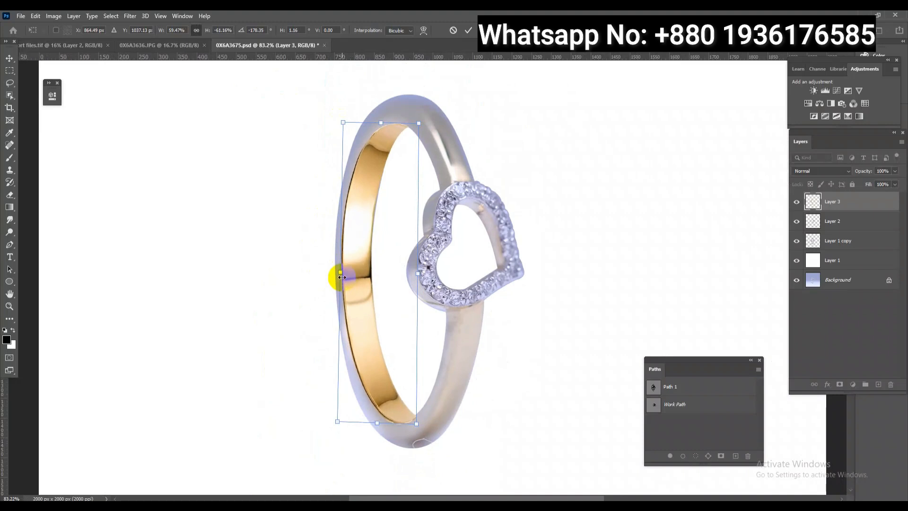
key("Return")
Fine-tune the gold piece's placement, shifting it slightly down so it sits against the ring's lower inner edge.
key("ctrl+t")
left_click_drag(469, 375, 469, 388)
key("Return")
key("p")
key("ctrl+t")
right_click(376, 292)
left_click(400, 275)
left_click_drag(414, 276, 415, 279)
key("Return")
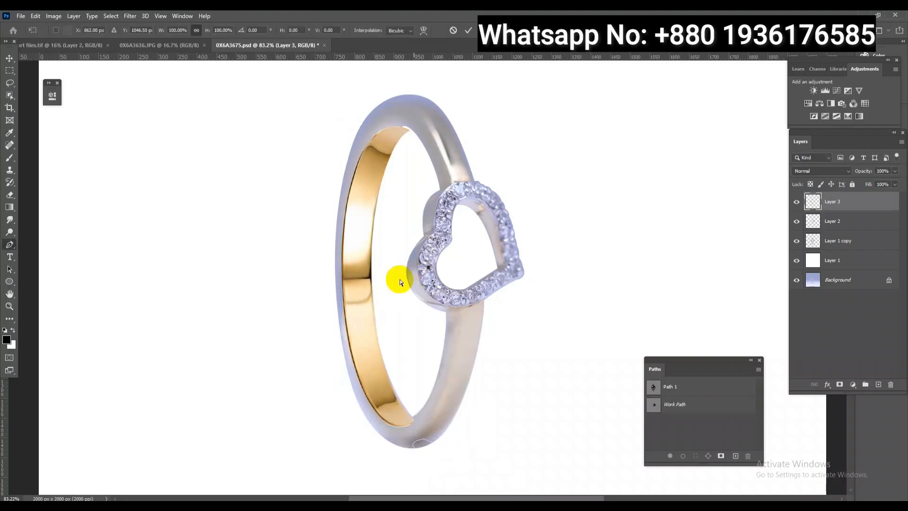
Warp the gold piece so its lower tip, upper end and outer side match the ring's inner contour.
right_click(399, 282)
left_click(412, 341)
scroll(435, 438, "up", 3)
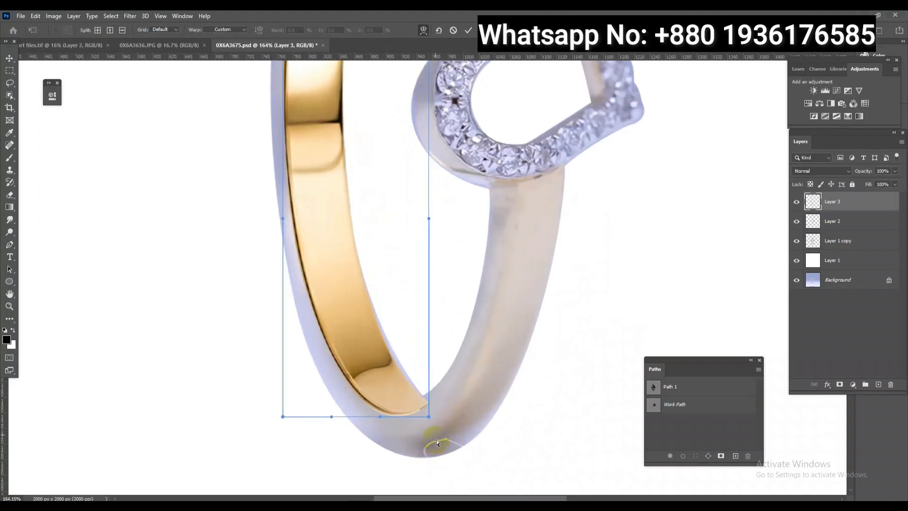
left_click_drag(431, 420, 427, 410)
scroll(375, 416, "down", 4)
scroll(378, 150, "up", 3)
left_click_drag(390, 184, 390, 177)
scroll(325, 208, "down", 4)
scroll(401, 316, "up", 4)
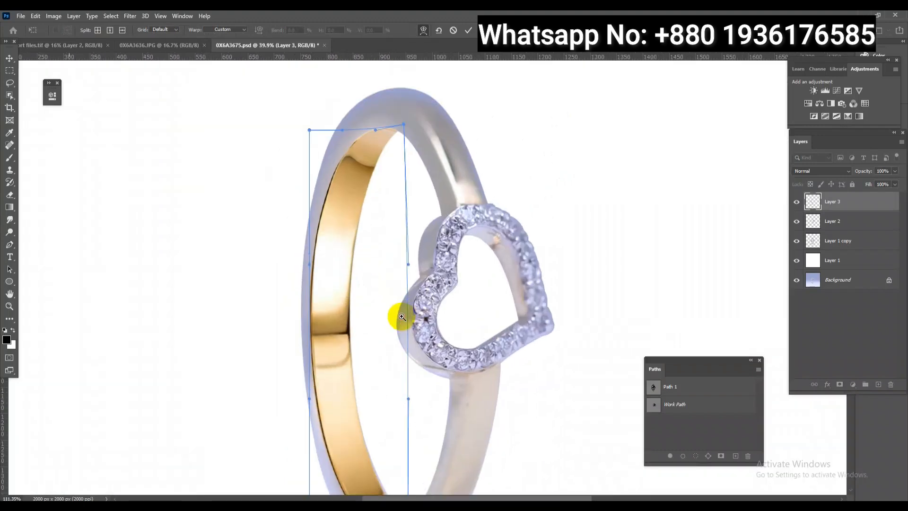
left_click_drag(305, 268, 308, 262)
key("Return")
key("p")
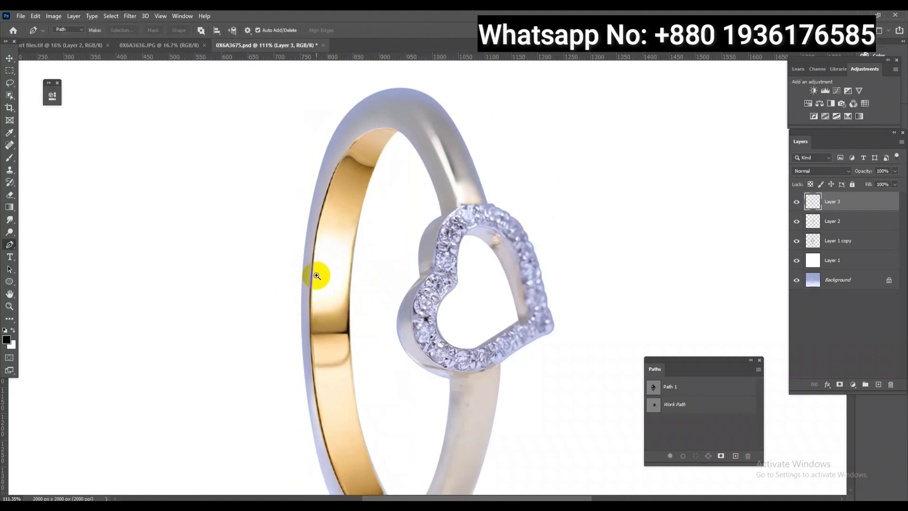
Rotate the gold piece by 0.19° and shift its upper outer corner slightly up and inward.
scroll(314, 273, "down", 2)
scroll(375, 354, "up", 2)
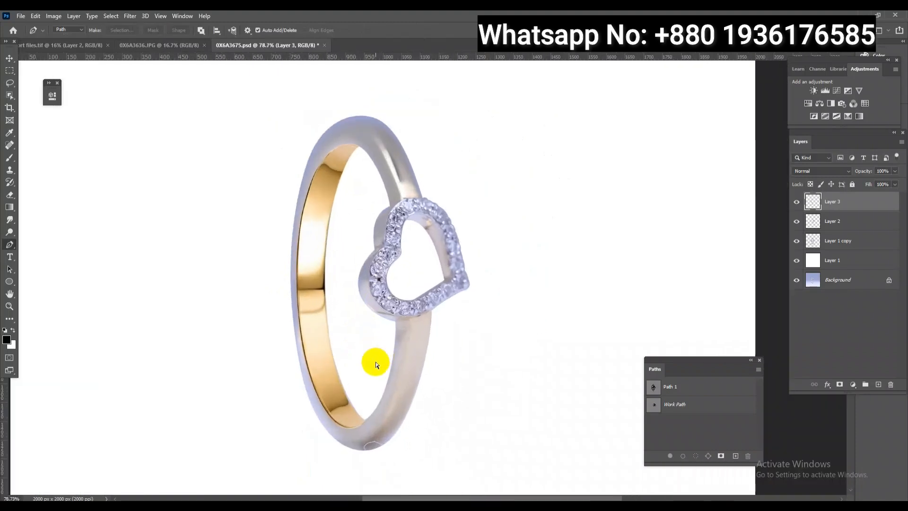
key("ctrl+t")
left_click_drag(431, 375, 434, 377)
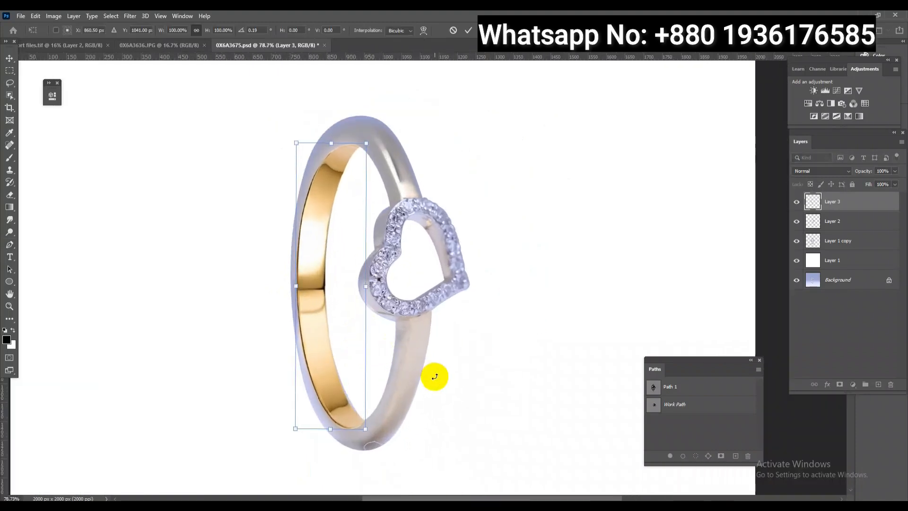
left_click_drag(297, 145, 299, 144)
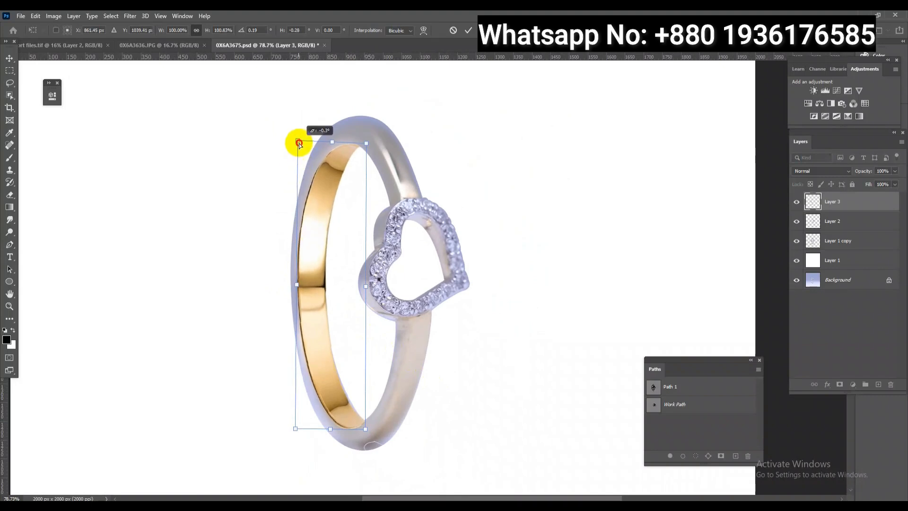
key("Return")
key("p")
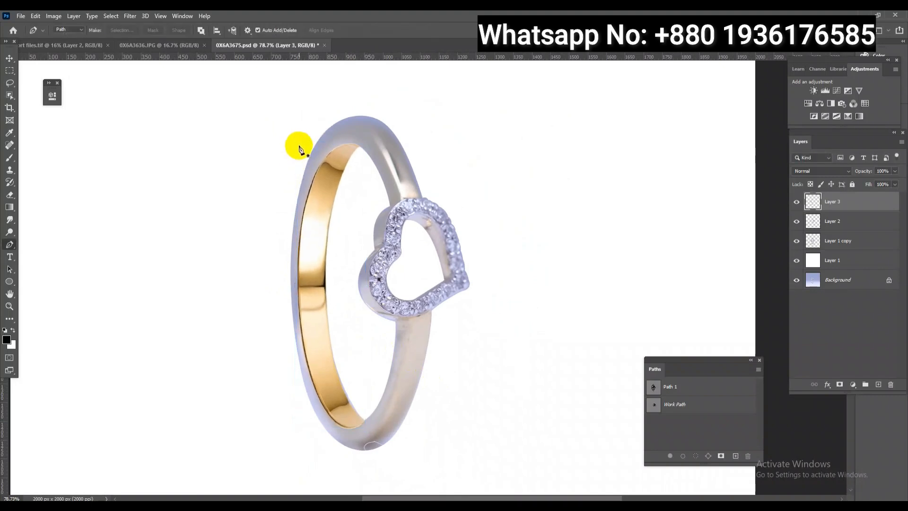
Load the cut-out ring as a selection and brush sampled band colour over the mark at its base and the lower outer rim.
scroll(385, 369, "up", 3)
left_click(808, 242)
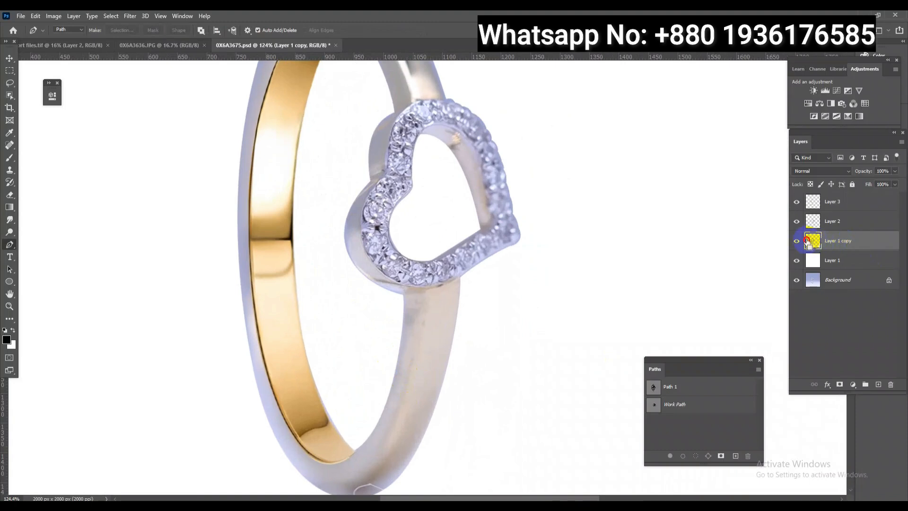
left_click_drag(374, 405, 420, 426)
left_click_drag(406, 443, 460, 319)
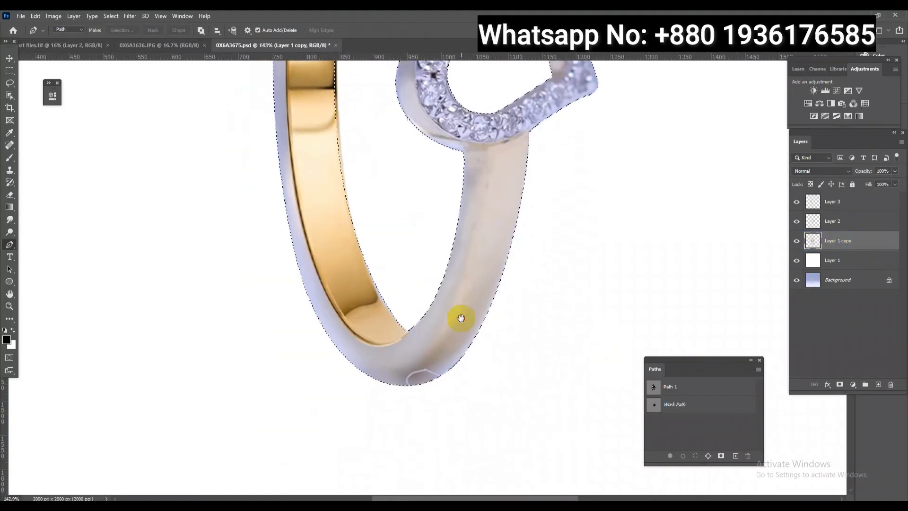
left_click(13, 160)
left_click_drag(453, 340, 313, 354)
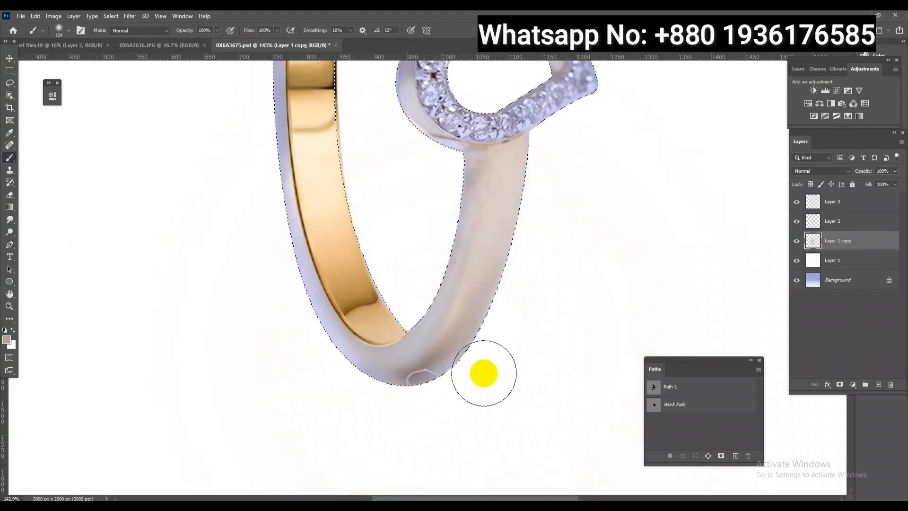
mouse_move(398, 413)
left_mouse_down()
mouse_move(375, 416)
mouse_move(324, 377)
mouse_move(251, 279)
mouse_move(257, 262)
left_mouse_up()
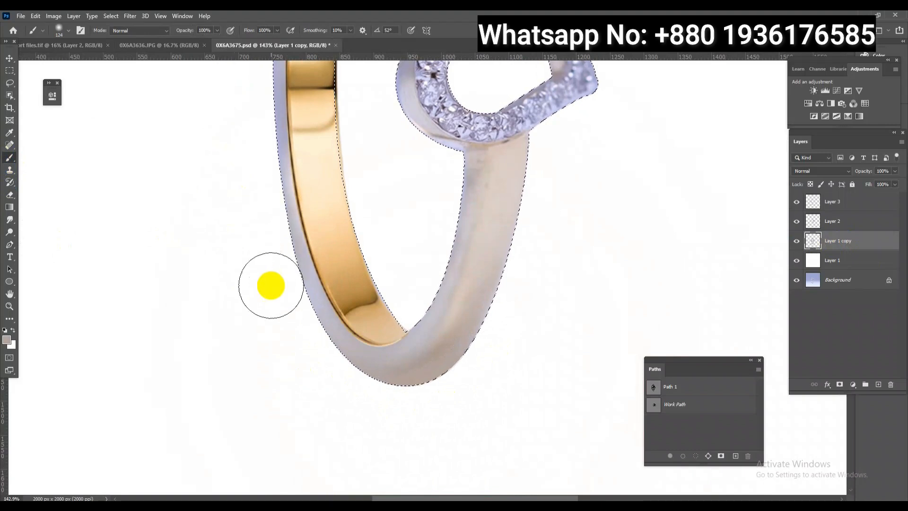
left_click_drag(247, 143, 277, 363)
left_click_drag(337, 264, 309, 264)
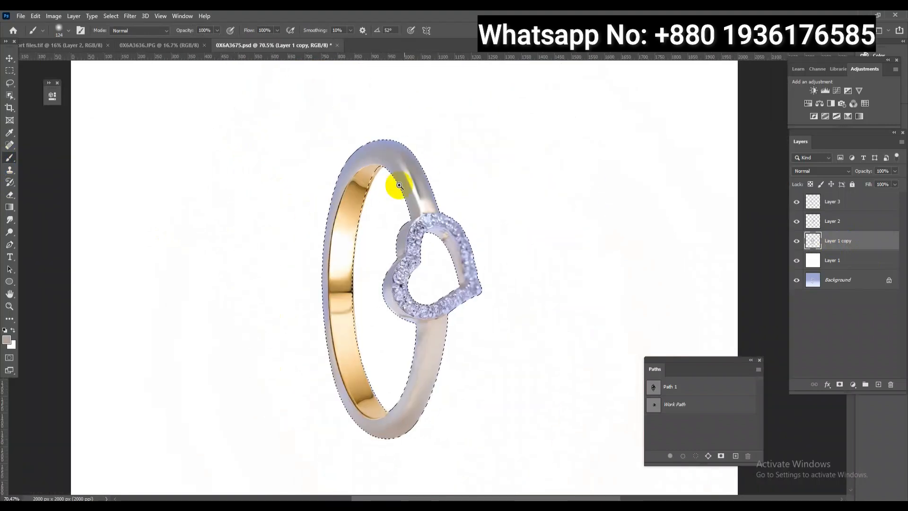
left_click_drag(462, 225, 477, 233)
Save the retouched ring document, make the gold piece's layer active and save again.
key("ctrl+s")
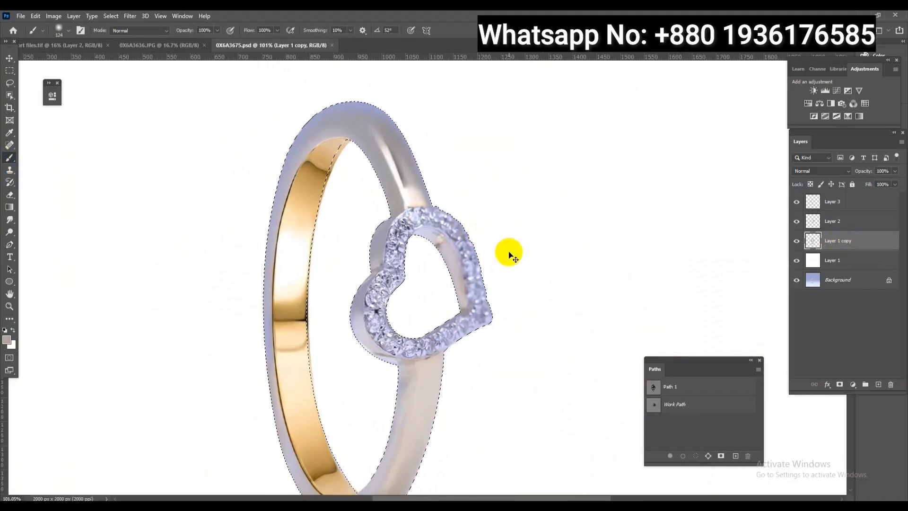
left_click(486, 321)
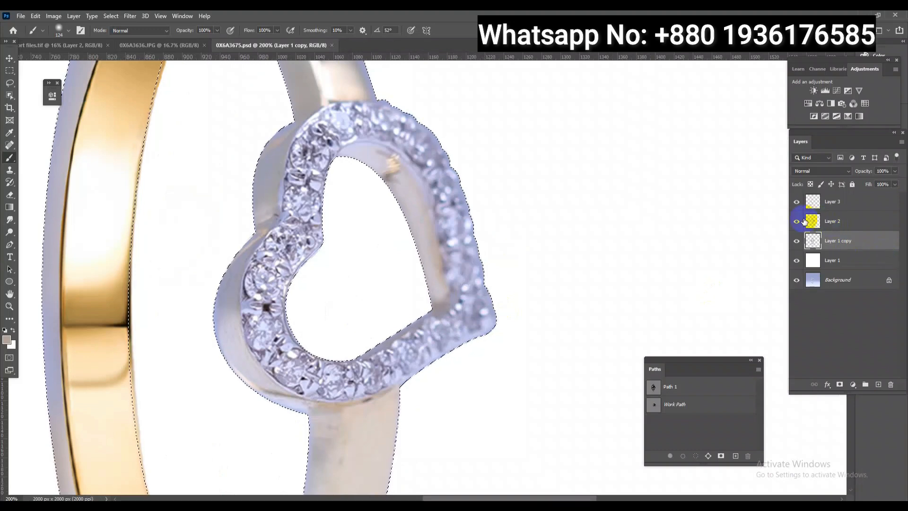
left_click(804, 202)
left_click_drag(472, 333, 454, 348)
key("ctrl+s")
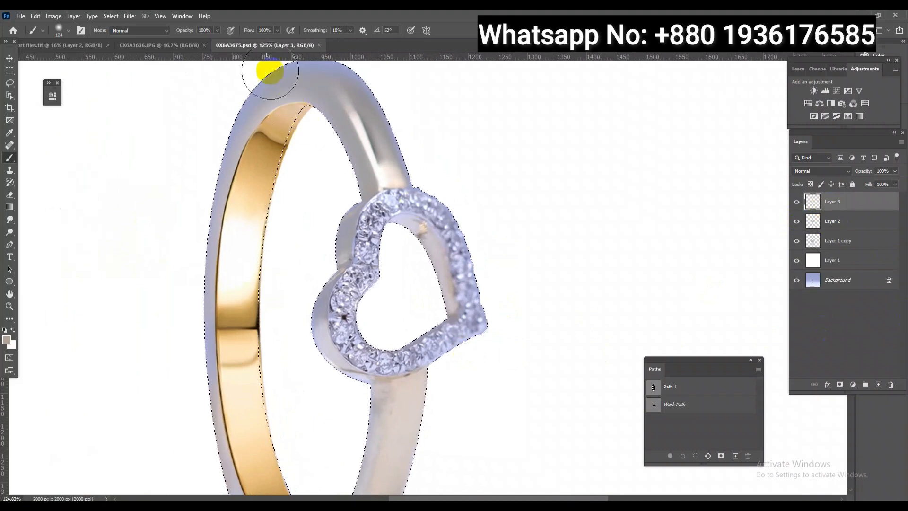
Bring the round brilliant diamond from the jewelry parts file into 0X6A3675.psd as a new layer.
left_click(45, 45)
left_click(10, 58)
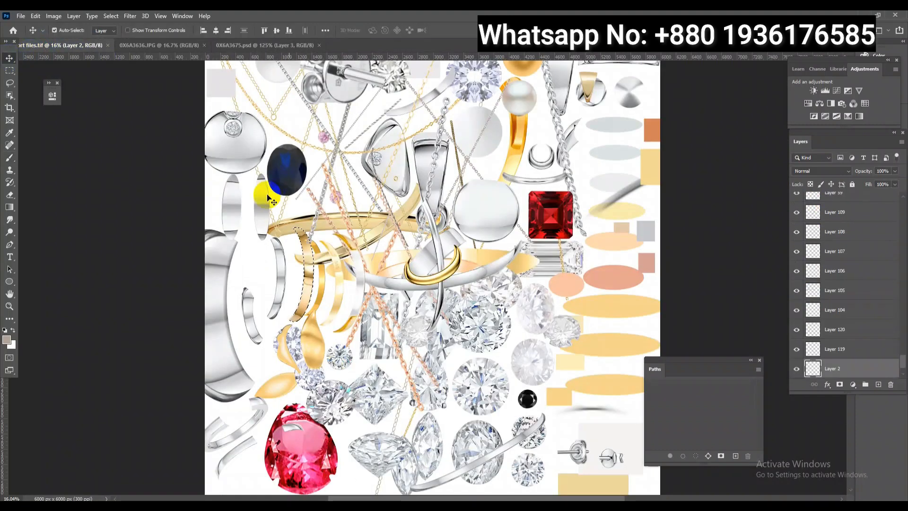
left_click(492, 362)
left_click_drag(819, 203, 437, 286)
key("ctrl+t")
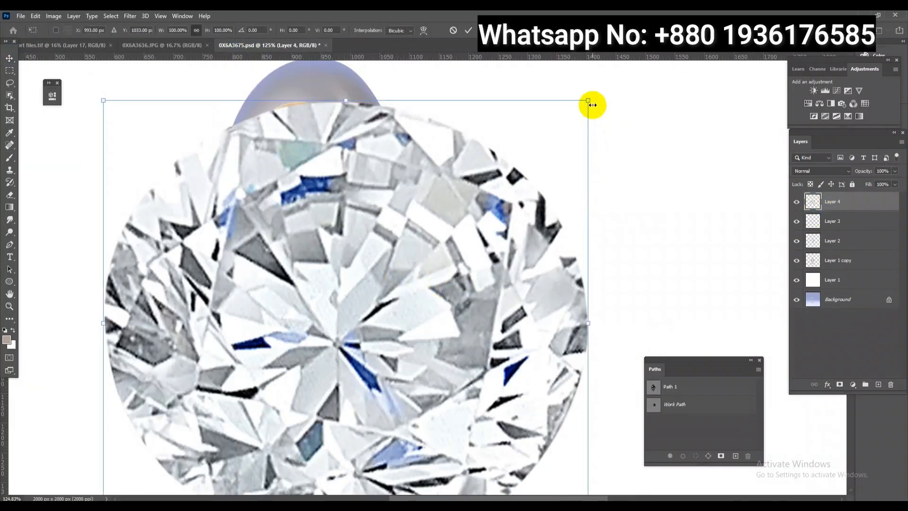
Scale the diamond down to the size of one heart stone and place it on the heart setting.
left_click_drag(589, 97, 380, 358)
left_click_drag(357, 369, 418, 344)
left_click_drag(395, 178, 321, 170)
key("Return")
Duplicate the small diamond around the whole heart until 16 copies cover the original stones.
left_click_drag(440, 305, 376, 188)
scroll(405, 215, "up", 2)
left_click_drag(385, 163, 410, 95)
left_click_drag(402, 174, 345, 335)
left_click_drag(337, 243, 467, 181)
left_click_drag(467, 181, 529, 226)
left_click_drag(532, 229, 570, 283)
left_click_drag(570, 284, 572, 285)
left_click_drag(583, 326, 415, 346)
left_click_drag(415, 346, 356, 361)
left_click_drag(524, 268, 884, 237)
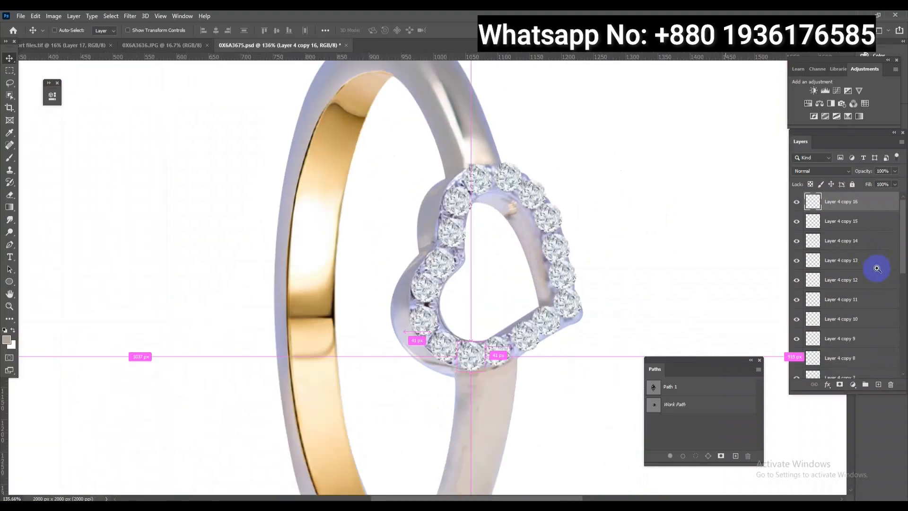
scroll(879, 284, "down", 5)
left_click(860, 297, "shift")
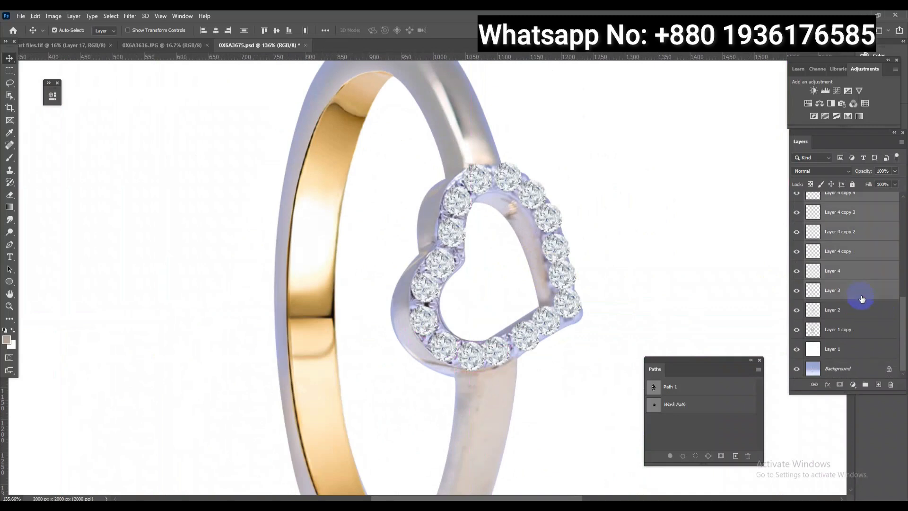
key("ctrl+e")
left_click(795, 201)
left_click(796, 202)
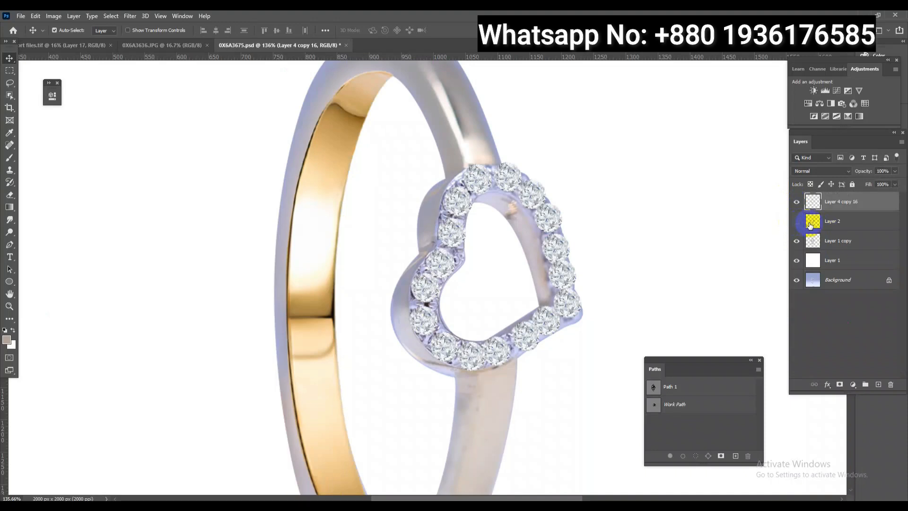
left_click(798, 225)
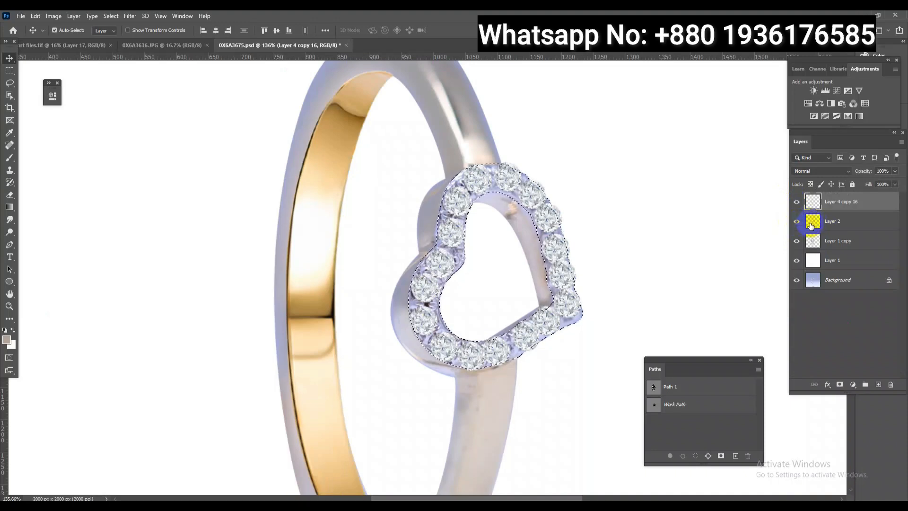
left_click(797, 227)
key("ctrl+z")
key("ctrl+z")
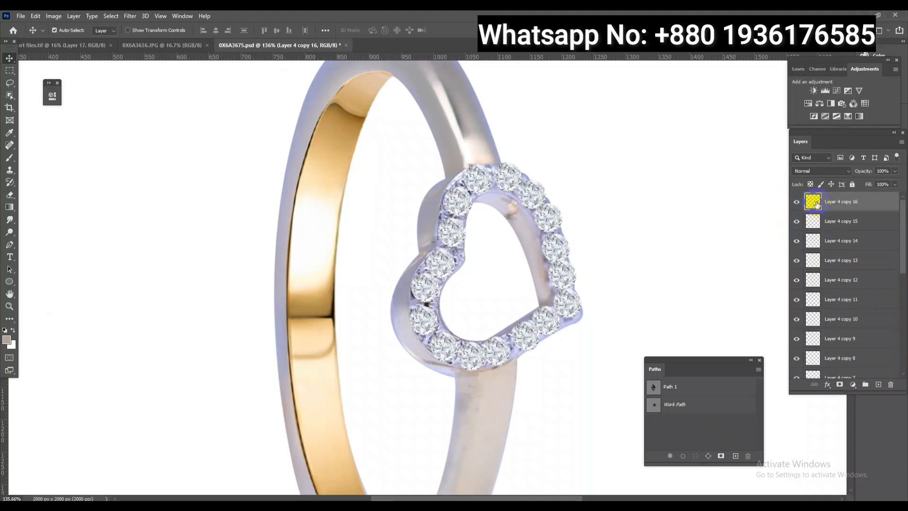
Merge all the diamond layers, from Layer 4 to Layer 4 copy 16, into one, and toggle its visibility to check it.
scroll(862, 349, "down", 5)
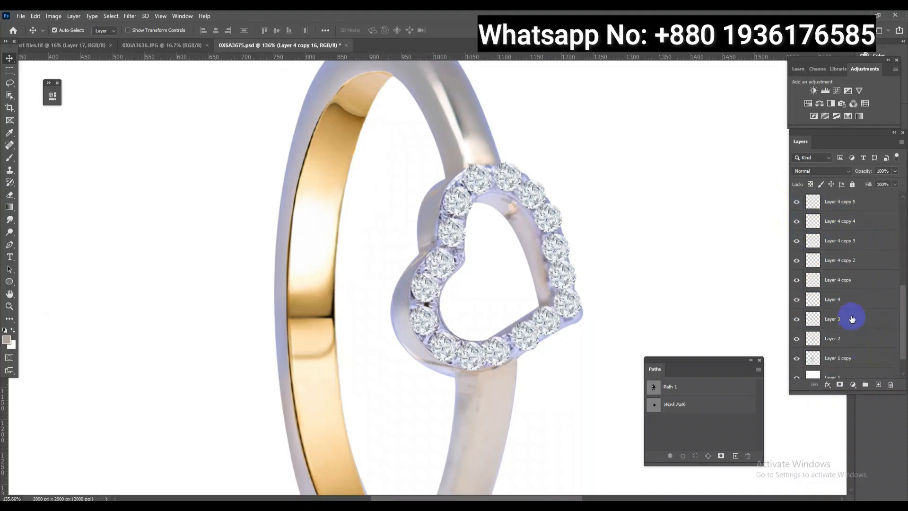
left_click(850, 308, "shift")
key("ctrl+e")
left_click(798, 206)
left_click(797, 206)
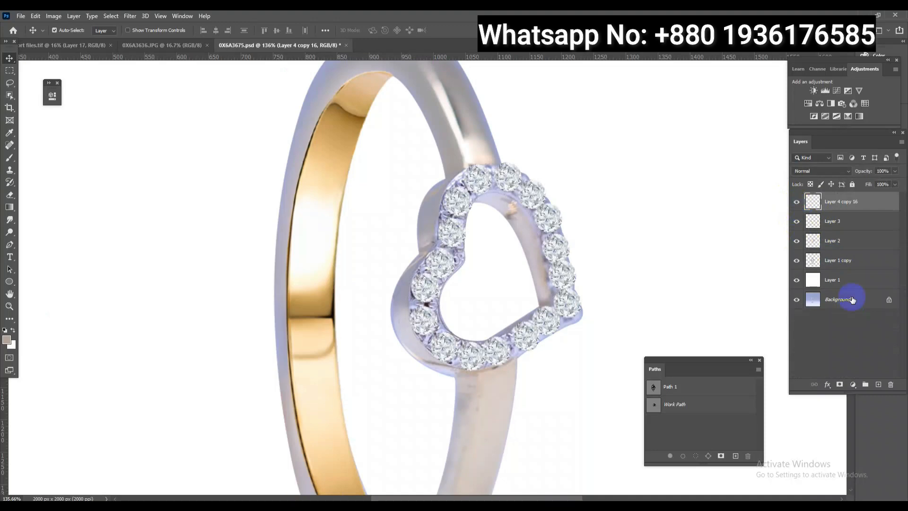
Add a black mask to the merged diamond layer and load the cut-out ring as a selection for brushing at 77% hardness.
left_click(839, 385, "alt")
left_click(813, 222, "ctrl")
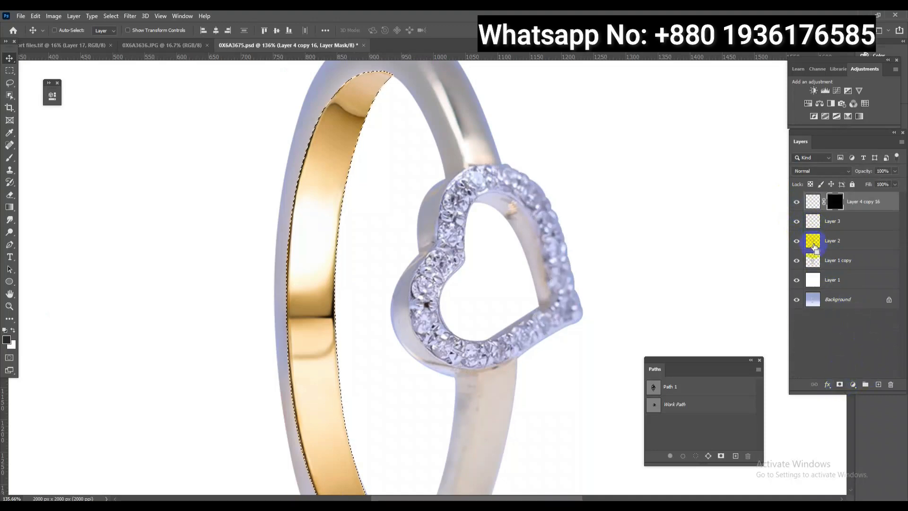
right_click(9, 157)
left_click(48, 157)
right_click(491, 272)
left_click(586, 314)
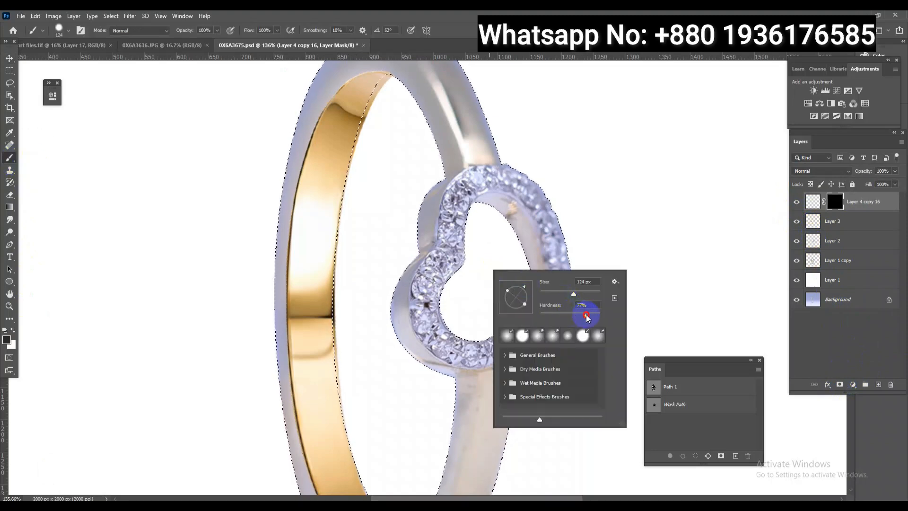
Paint white on the Layer 4 copy 16 mask over each heart stone to reveal the clean diamonds around the whole setting.
mouse_move(444, 234)
left_mouse_down()
mouse_move(414, 233)
mouse_move(498, 268)
left_mouse_up()
key("x")
mouse_move(454, 237)
left_mouse_down()
mouse_move(440, 235)
mouse_move(453, 243)
left_mouse_up()
mouse_move(426, 318)
left_mouse_down()
mouse_move(402, 320)
mouse_move(421, 338)
mouse_move(405, 325)
mouse_move(364, 413)
mouse_move(373, 419)
mouse_move(364, 414)
left_mouse_up()
scroll(424, 362, "down", 3)
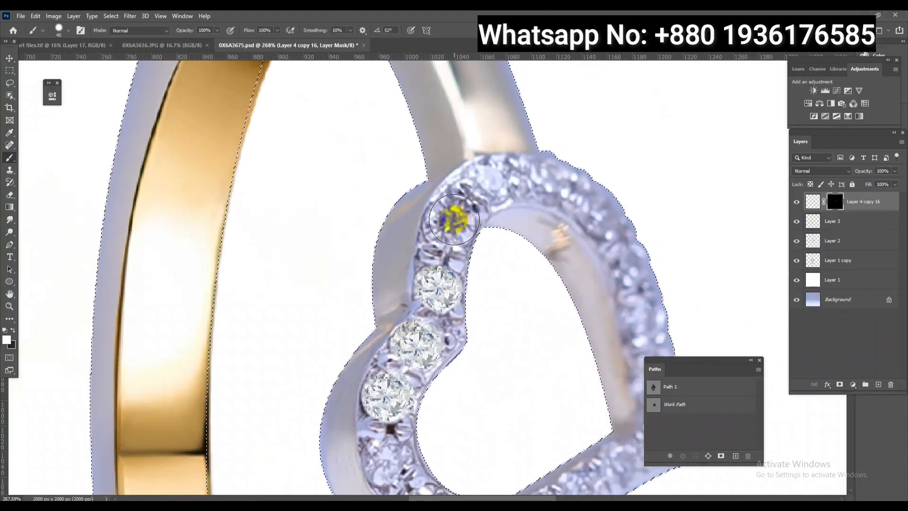
left_click_drag(456, 215, 481, 184)
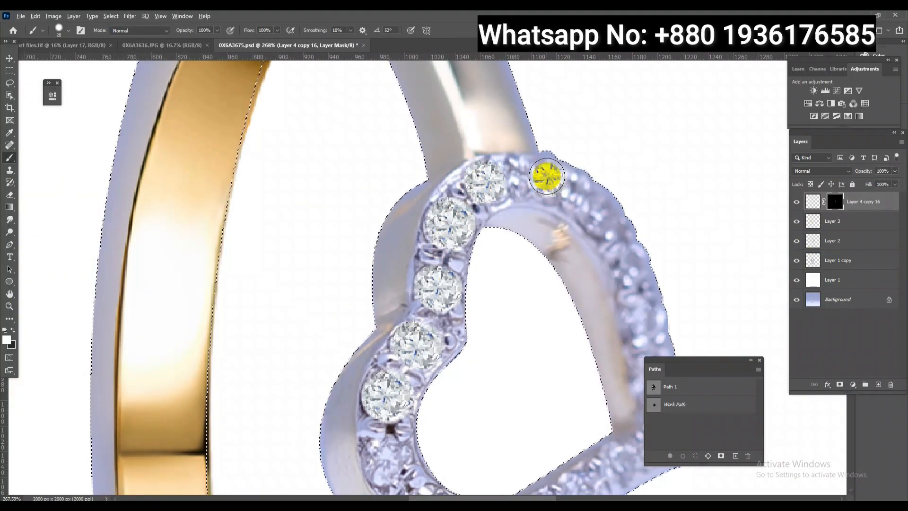
left_click_drag(550, 178, 544, 176)
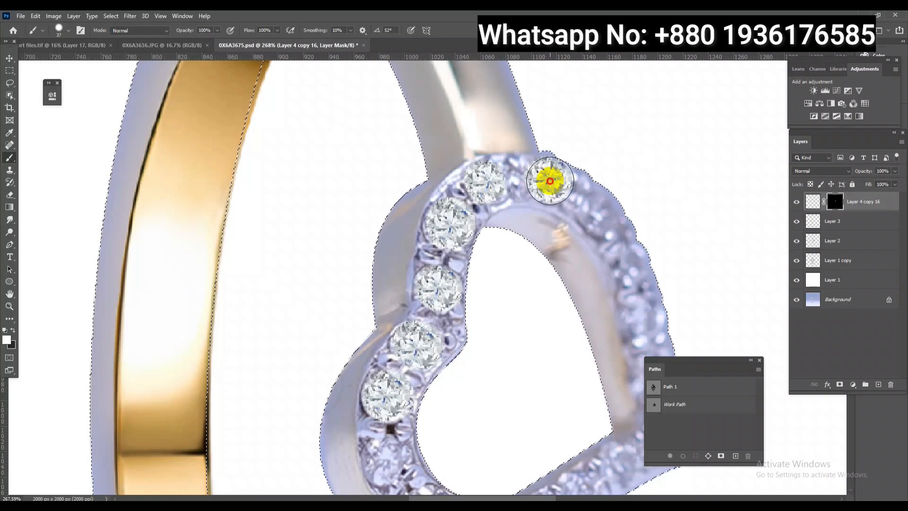
left_click_drag(604, 212, 602, 213)
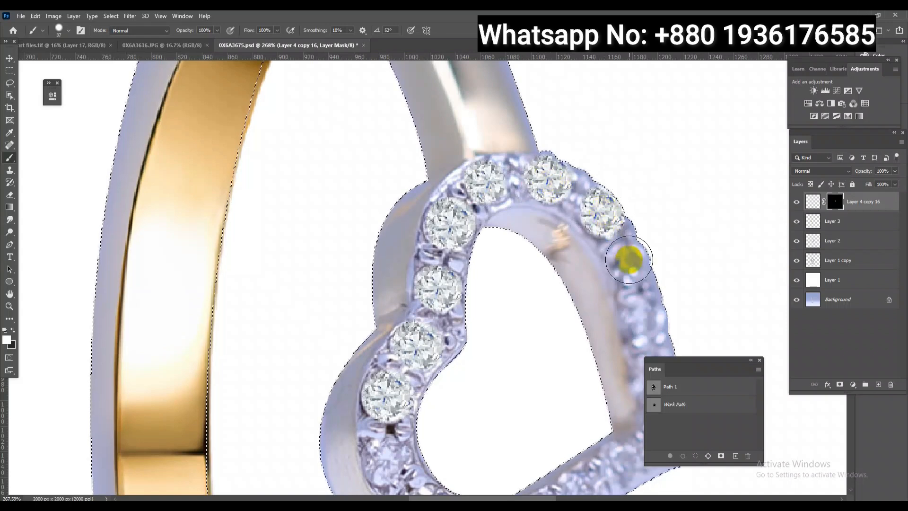
mouse_move(635, 268)
left_mouse_down()
mouse_move(633, 300)
mouse_move(508, 200)
left_mouse_up()
left_click_drag(541, 227, 540, 230)
left_click_drag(550, 270, 552, 290)
mouse_move(563, 348)
left_mouse_down()
mouse_move(552, 390)
mouse_move(513, 374)
left_mouse_up()
mouse_move(476, 404)
left_mouse_down()
mouse_move(425, 431)
mouse_move(364, 439)
mouse_move(316, 423)
mouse_move(323, 418)
mouse_move(280, 373)
left_mouse_up()
scroll(478, 254, "down", 4)
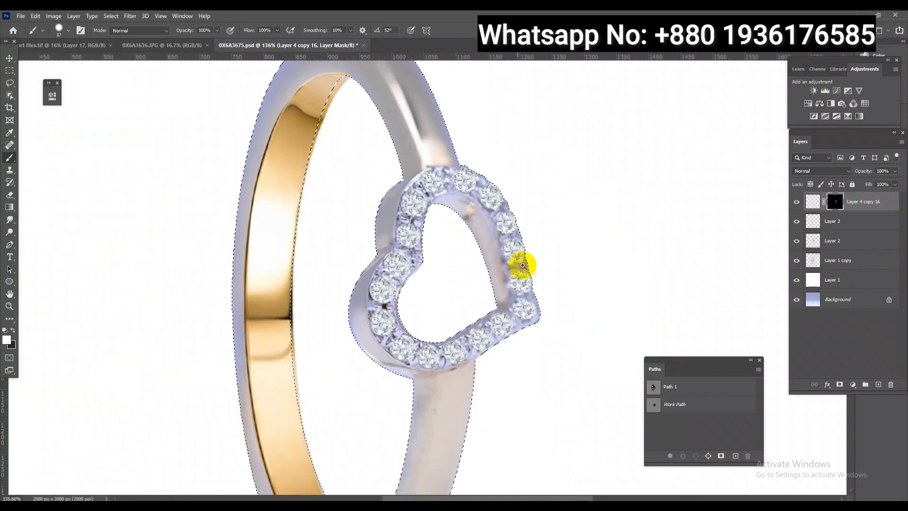
Move Layer 2 above Layer 3, load the heart setting as a selection and add a new layer over it.
left_click(839, 227)
left_click(813, 280, "ctrl")
left_click_drag(826, 245, 831, 227)
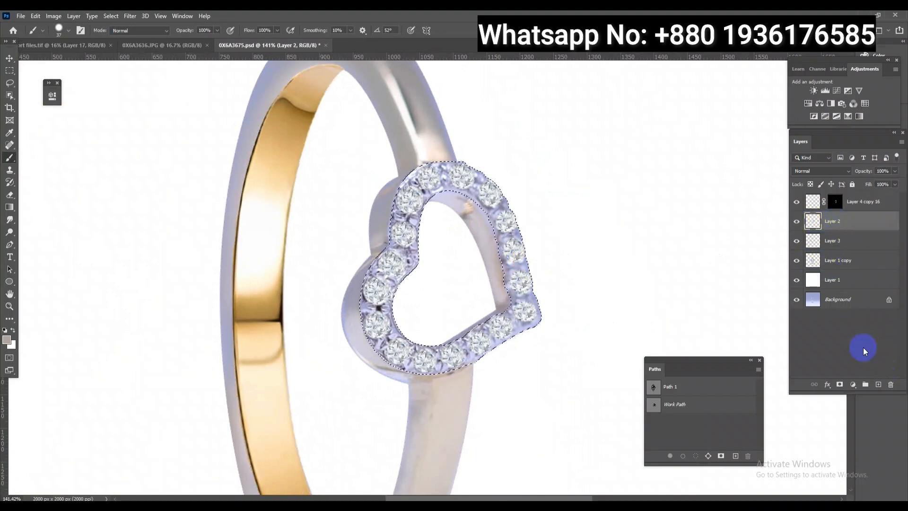
left_click(878, 384)
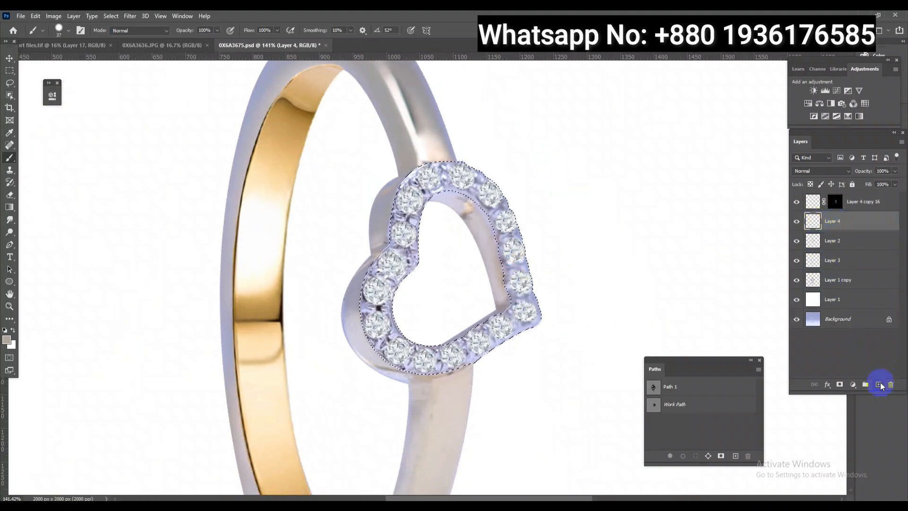
Fill the heart selection with light grey sampled from the jewellery reference file, using the Color blend mode, and merge it into Layer 2.
left_click(83, 45)
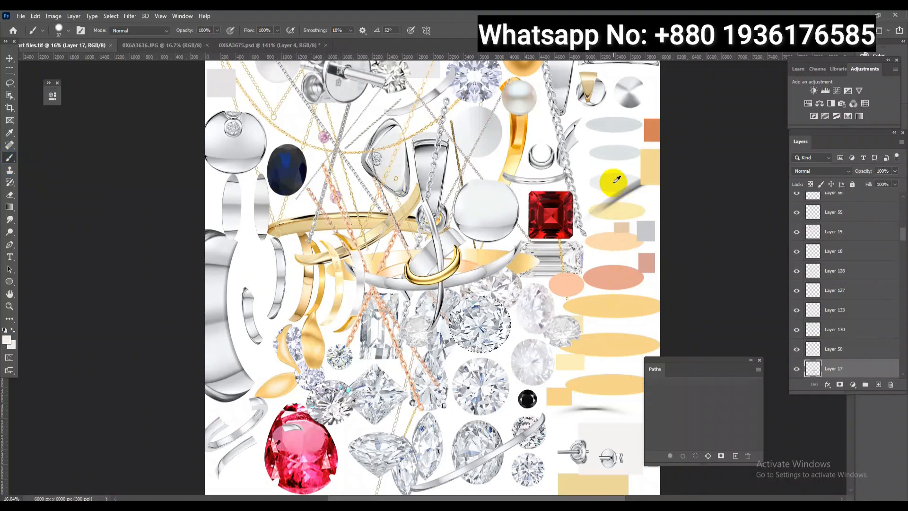
left_click(284, 45)
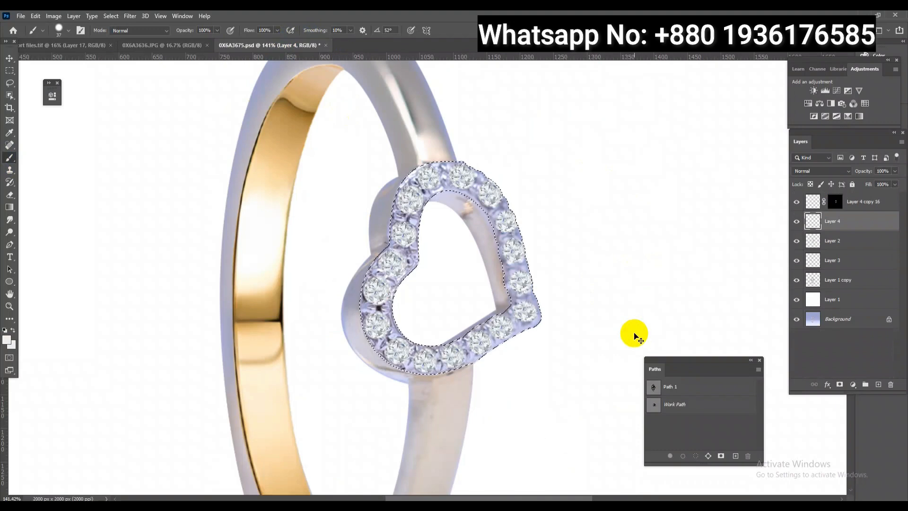
left_click(841, 172)
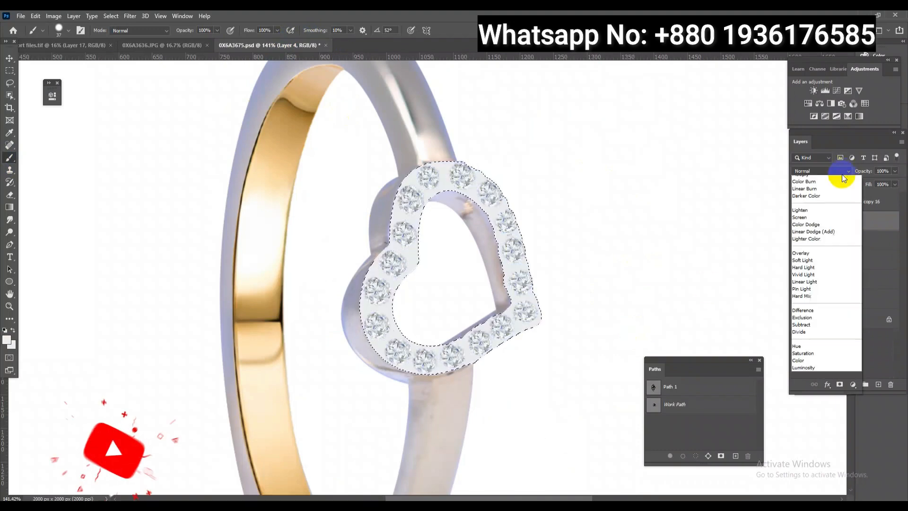
left_click(809, 393)
scroll(496, 279, "up", 1)
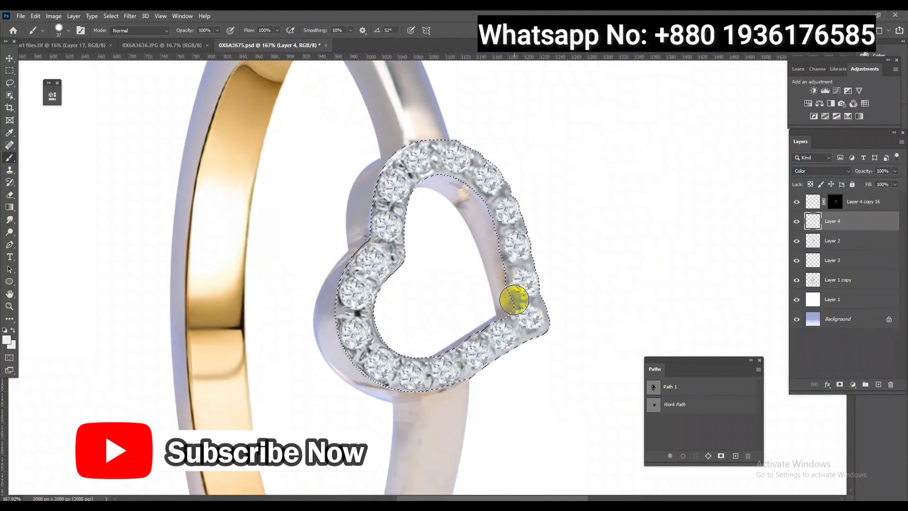
key("ctrl+e")
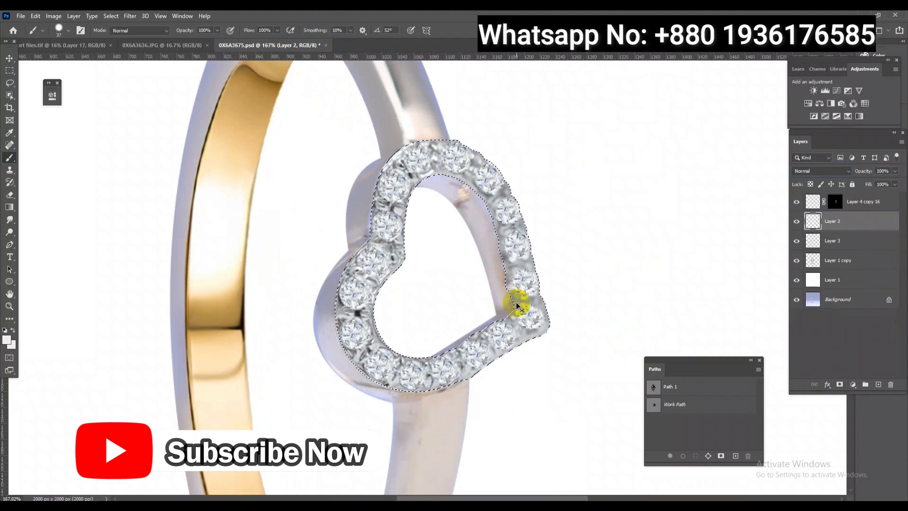
Clear the selection and adjust Layer 1 copy in Camera Raw with Contrast +20, Shadows +45 and Blacks +64.
left_click(860, 259)
scroll(461, 347, "down", 3)
scroll(446, 373, "up", 2)
left_click_drag(446, 390, 510, 269)
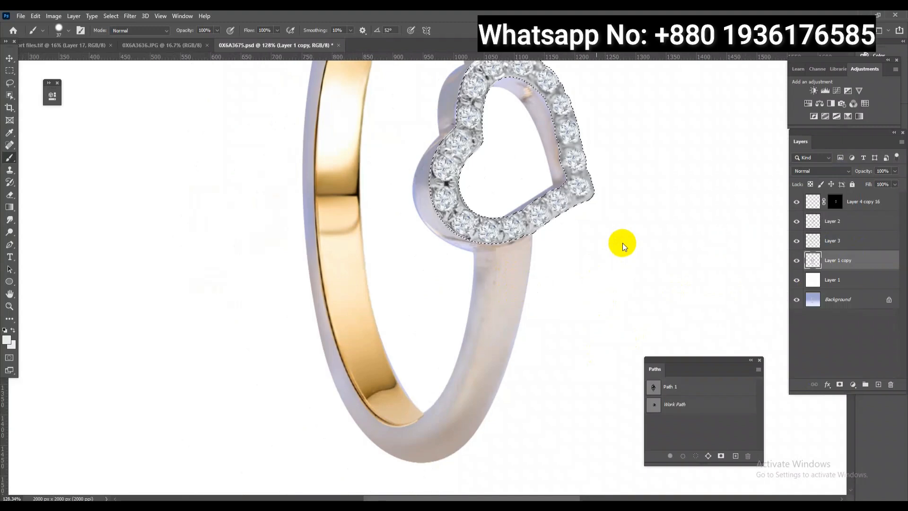
key("ctrl+shift+a")
left_click(532, 340)
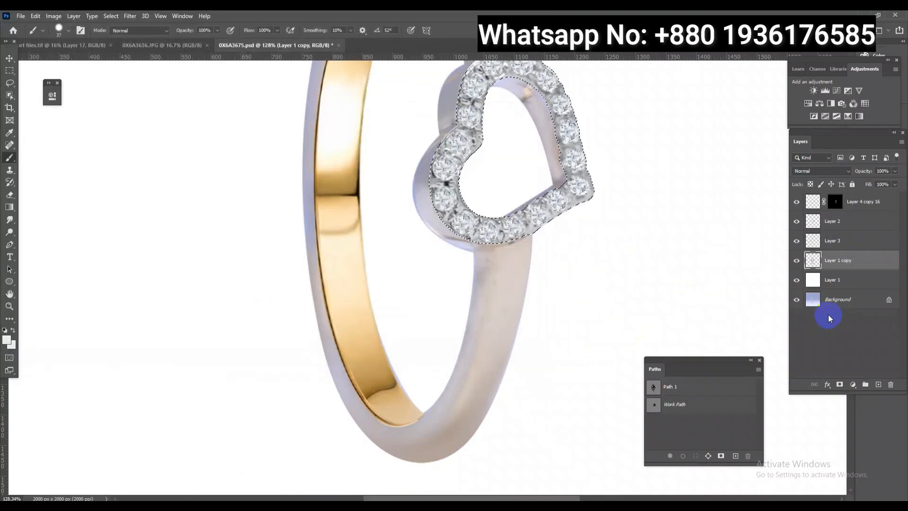
left_click(828, 265)
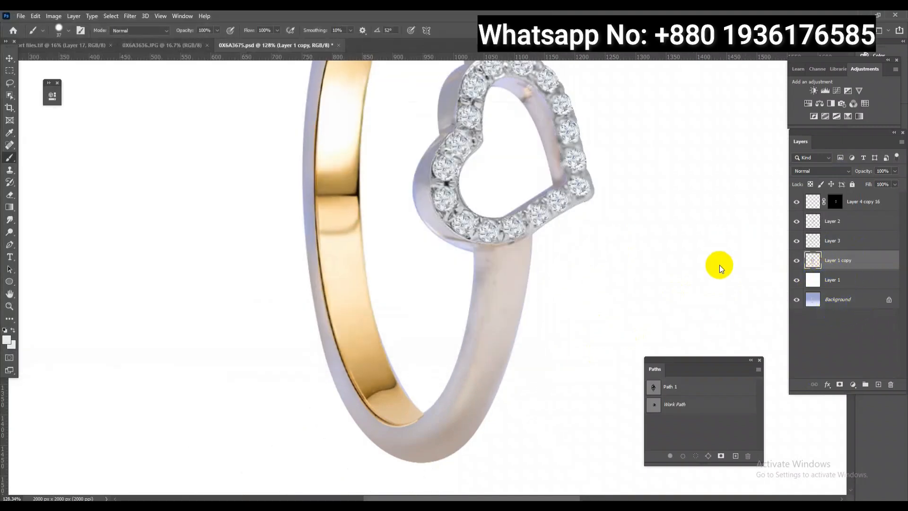
key("ctrl+shift+a")
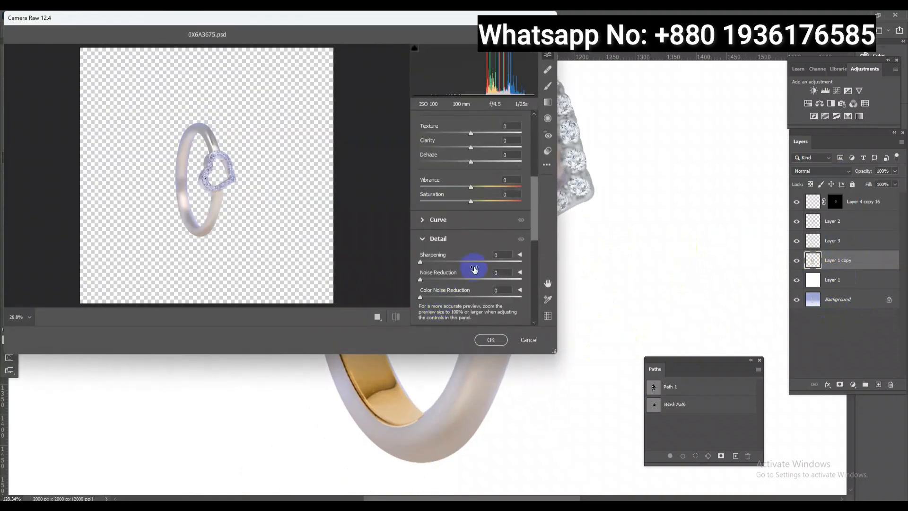
scroll(505, 255, "up", 3)
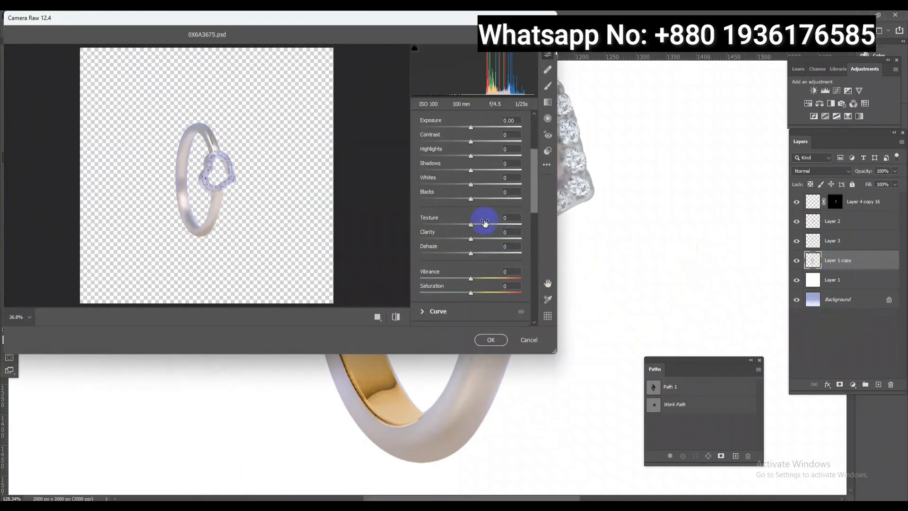
left_click_drag(477, 201, 504, 203)
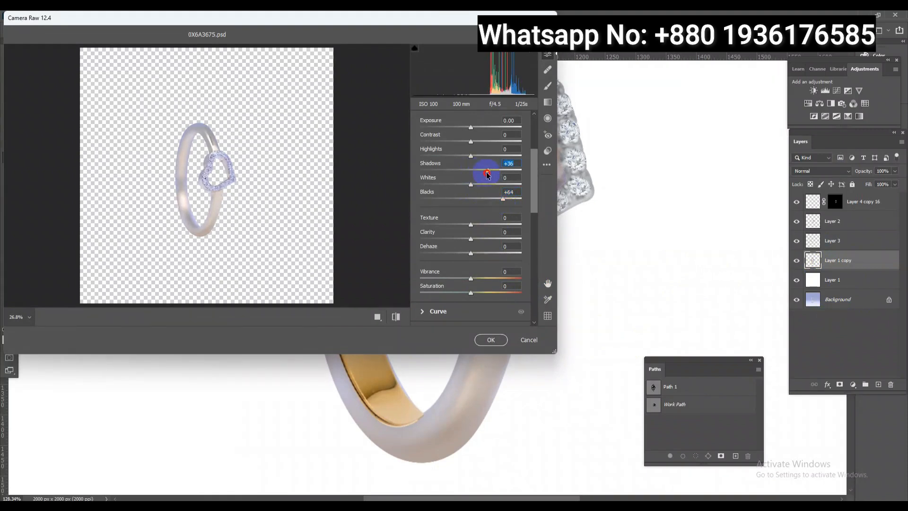
left_click_drag(470, 141, 481, 139)
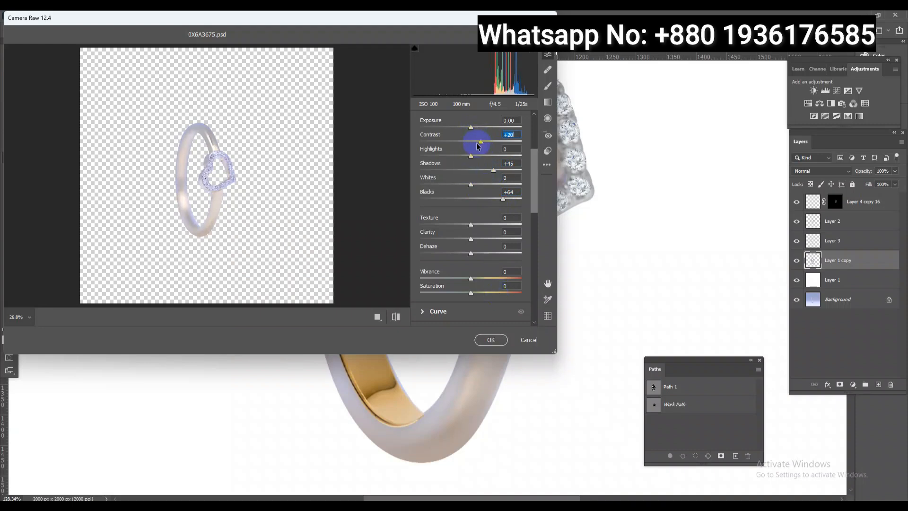
left_click(499, 339)
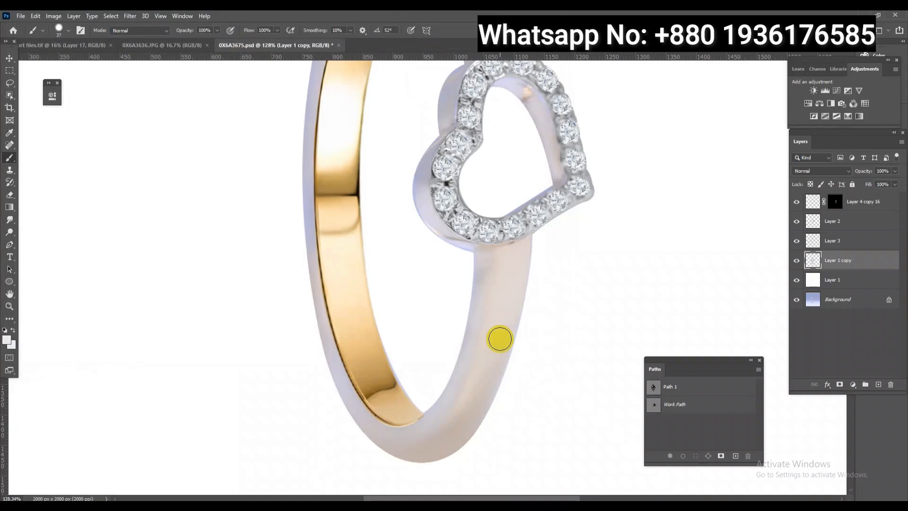
Load the Layer 1 copy ring as a selection and smooth the outer band below the heart with the Mixer Brush.
left_click_drag(511, 332, 457, 299)
left_click_drag(512, 337, 563, 345)
left_click(811, 261, "ctrl")
scroll(483, 331, "up", 3)
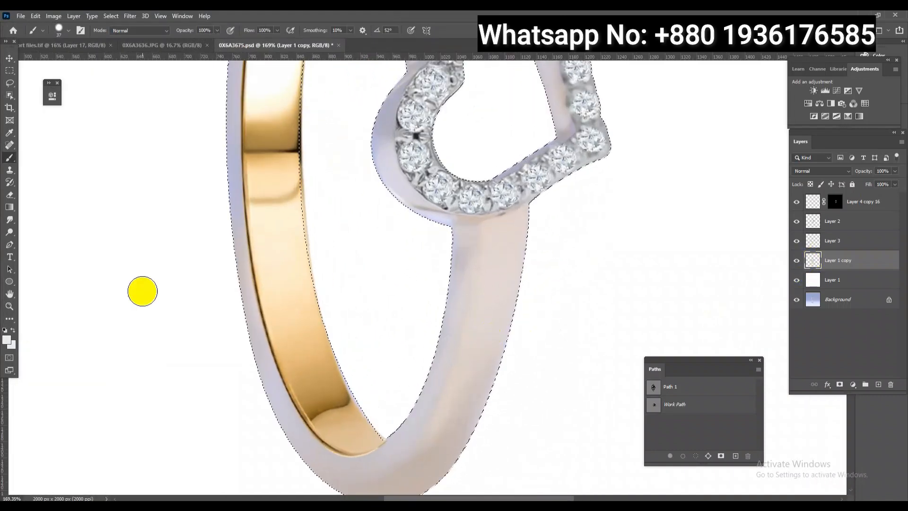
right_click(13, 158)
left_click(55, 184)
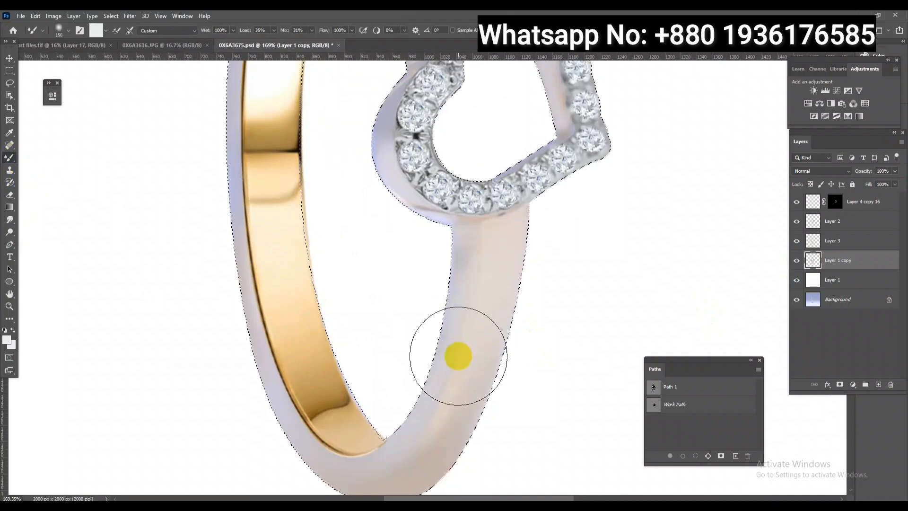
right_click(454, 375, "alt")
left_click_drag(446, 362, 448, 373)
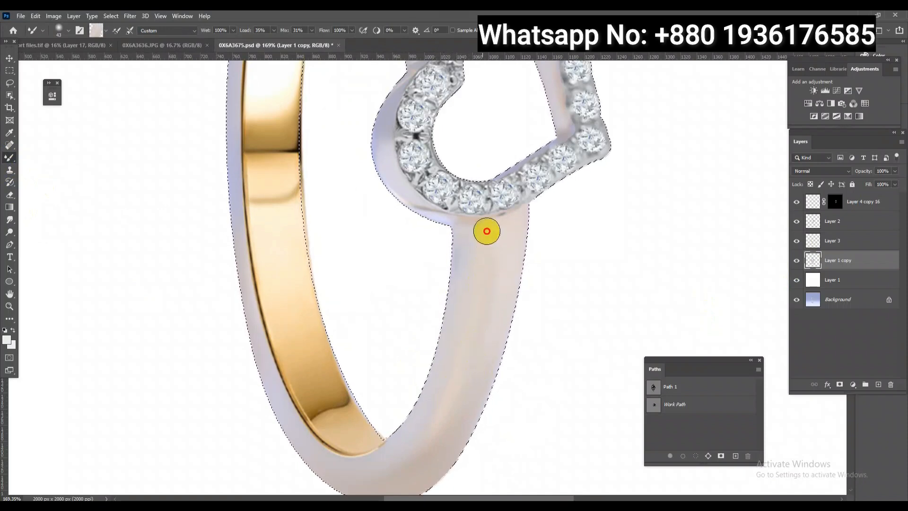
left_click_drag(495, 318, 459, 314)
Blend the highlight and tones of the outer band above the heart with the Mixer Brush.
left_click_drag(480, 110, 515, 142)
left_click(497, 195, "alt")
key("ctrl+z")
mouse_move(461, 101)
left_mouse_down()
mouse_move(504, 184)
mouse_move(460, 162)
left_mouse_up()
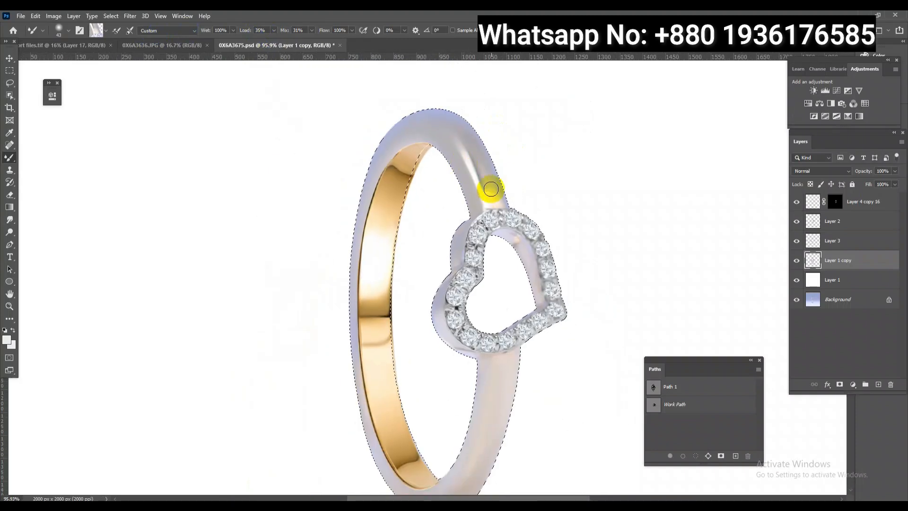
mouse_move(493, 194)
left_mouse_down()
mouse_move(470, 141)
mouse_move(493, 204)
left_mouse_up()
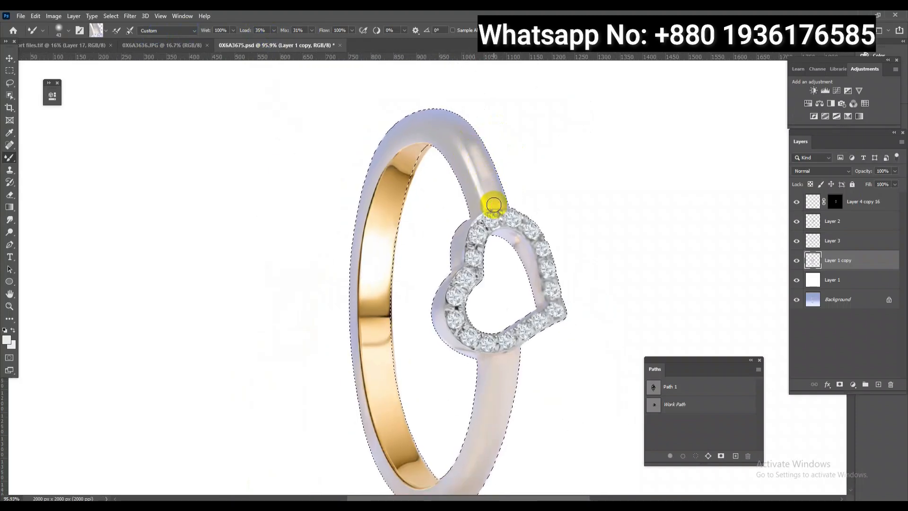
left_click_drag(477, 174, 484, 191)
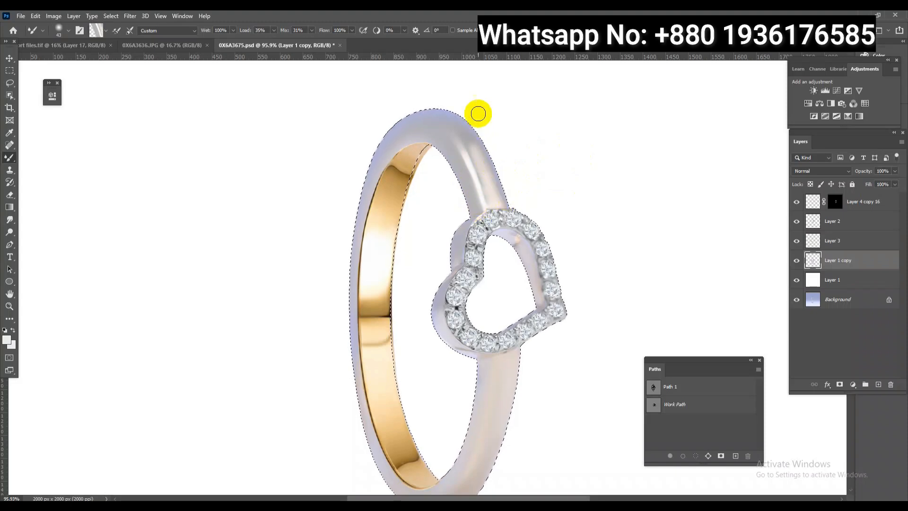
Touch up the outer edge of the band above the heart with the regular Brush in a light grey.
right_click(9, 157)
left_click(52, 188)
right_click(9, 157)
left_click(48, 158)
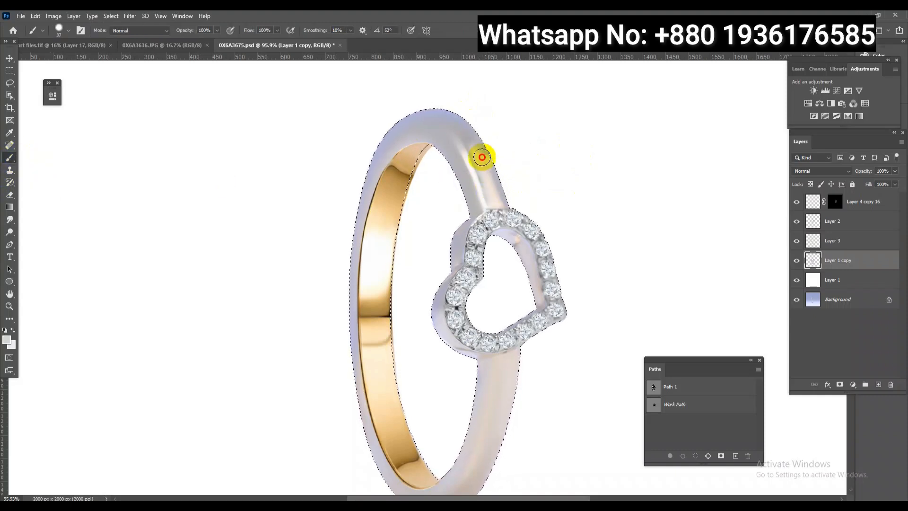
left_click_drag(401, 191, 460, 298)
left_click_drag(406, 279, 439, 311)
Load the Layer 1 copy ring as a selection, apply the Camera Raw filter to it and deselect.
left_click(812, 261, "ctrl")
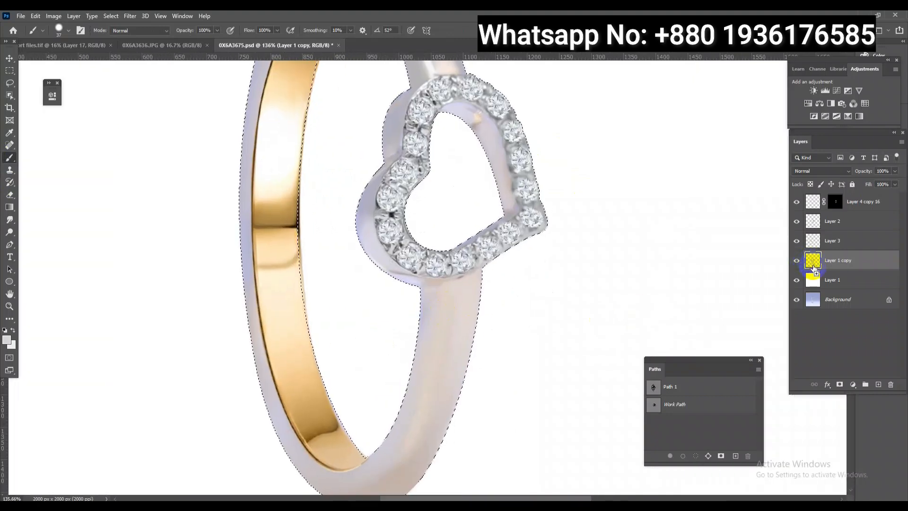
key("ctrl+shift+a")
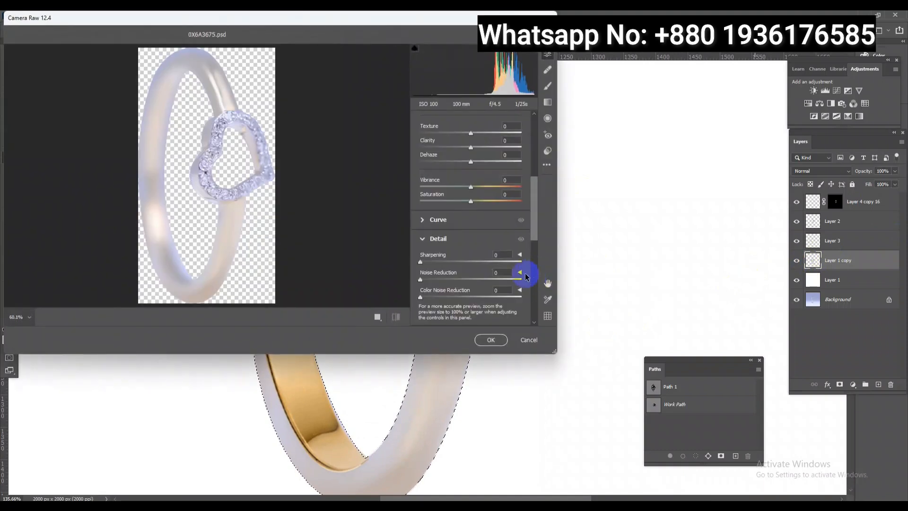
left_click(490, 339)
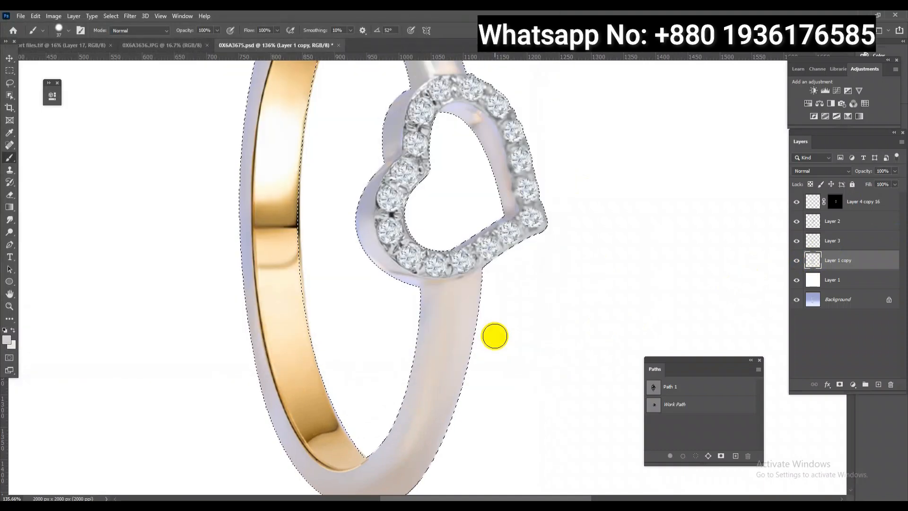
scroll(422, 247, "down", 3)
scroll(501, 293, "up", 1)
key("ctrl+d")
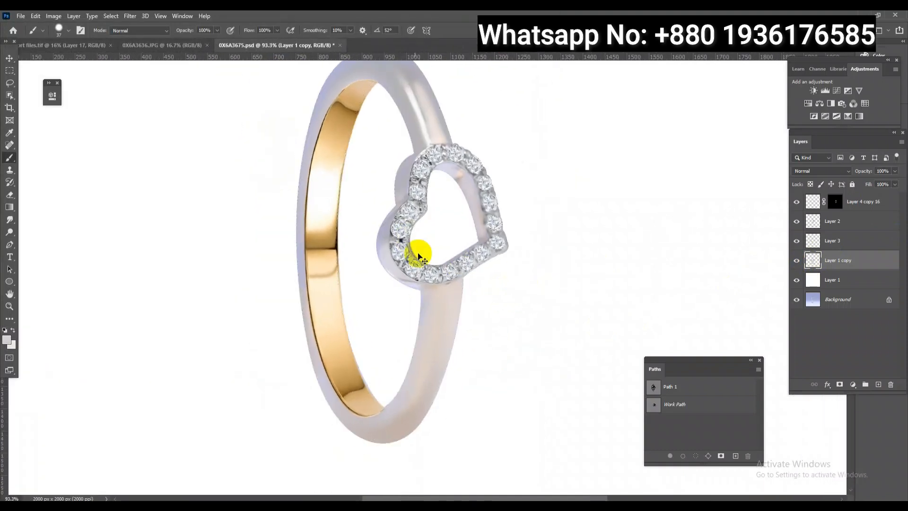
Fill the ring outline on a new layer above Layer 1 copy with pale gold sampled from the jewellery reference file's swatches.
scroll(418, 253, "down", 1)
left_click(813, 260, "ctrl")
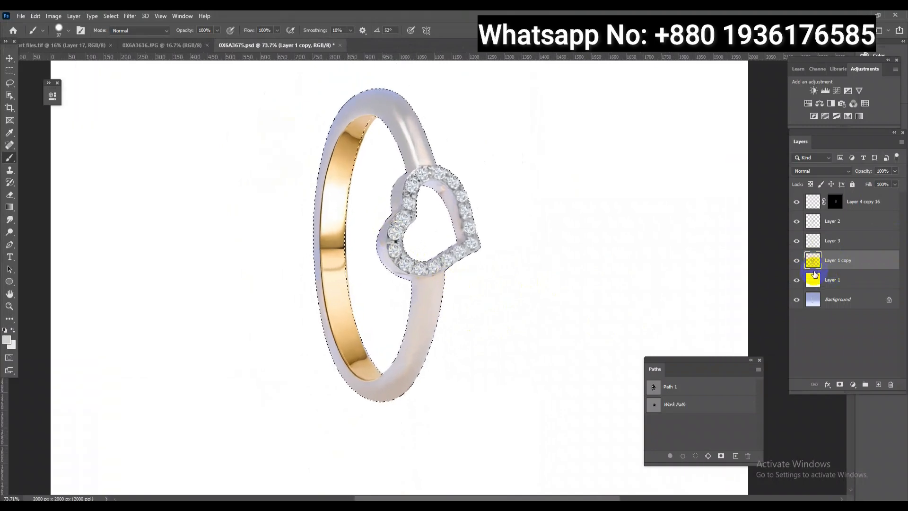
left_click(878, 385)
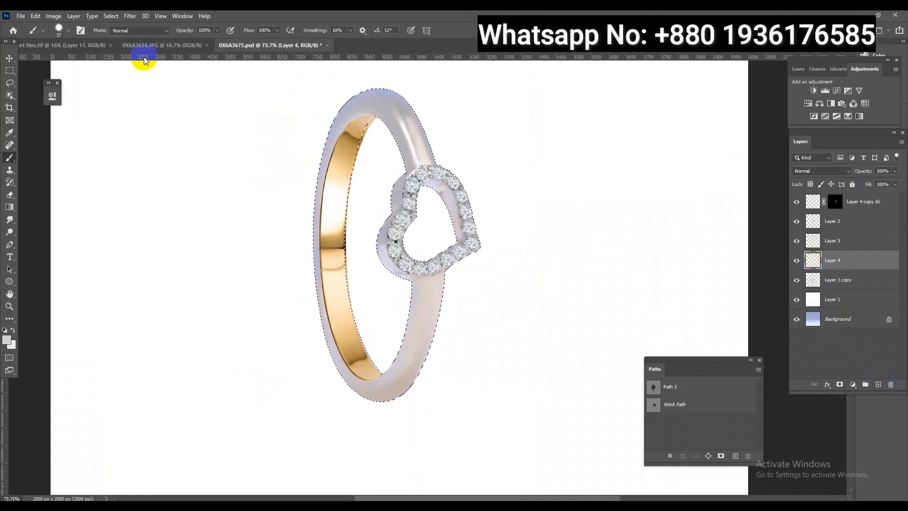
left_click(42, 45)
left_click(614, 184, "alt")
left_click(620, 311, "alt")
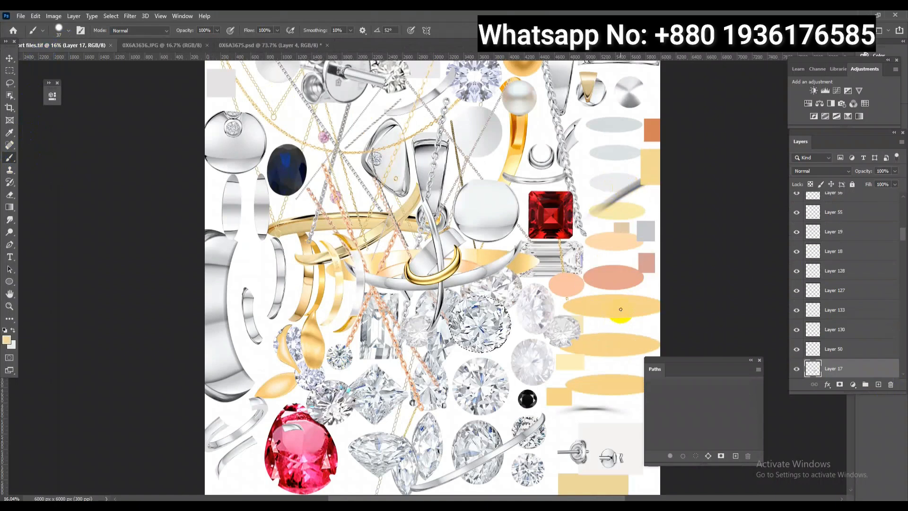
left_click(290, 45)
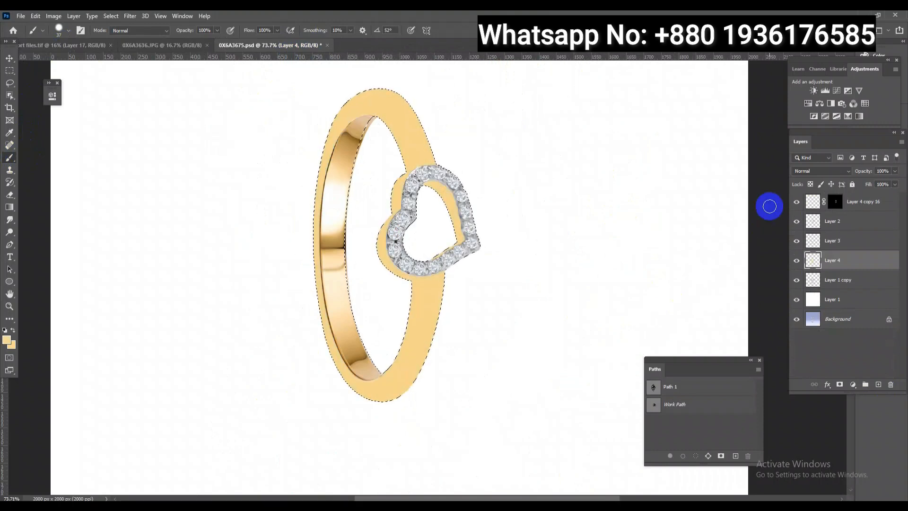
left_click(821, 171)
left_click(804, 388)
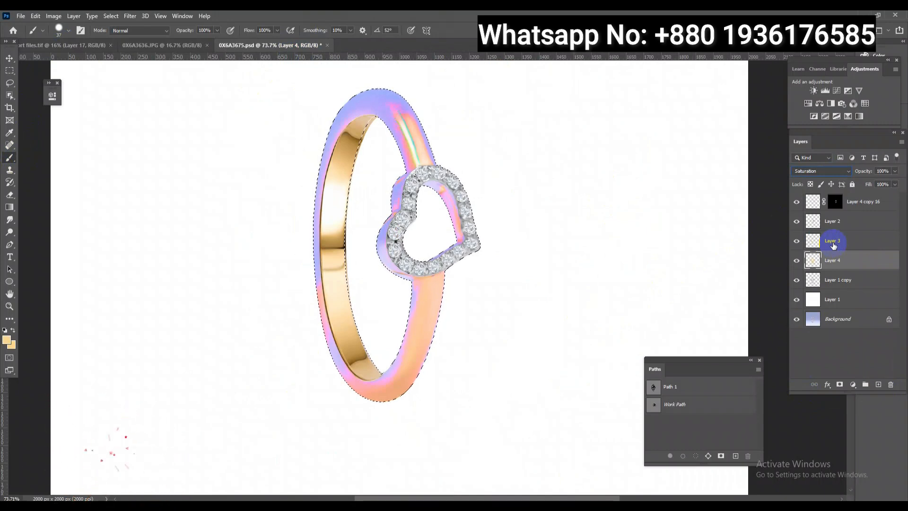
key("ctrl+z")
Set the pale gold Layer 4 to Color blending with reduced fill, deselect and merge it into Layer 1 copy.
left_click(830, 173)
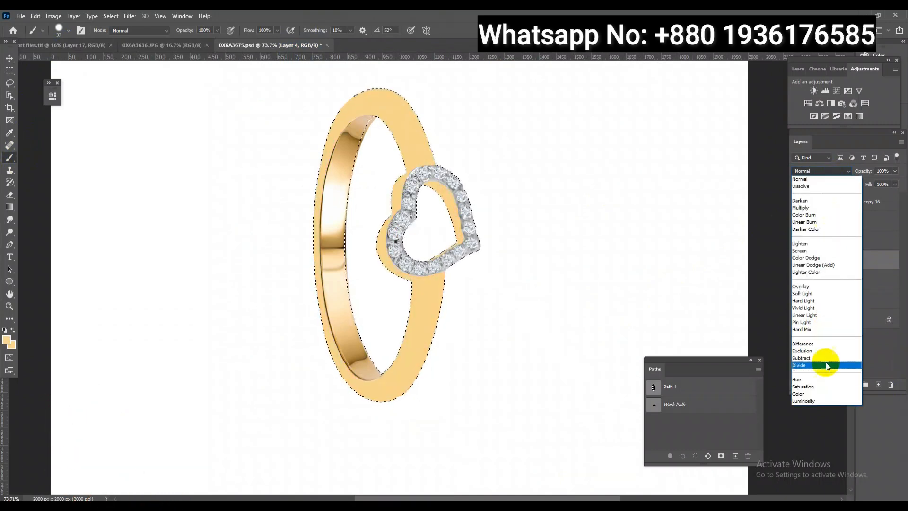
left_click(822, 391)
left_click(894, 183)
left_click_drag(897, 195, 878, 199)
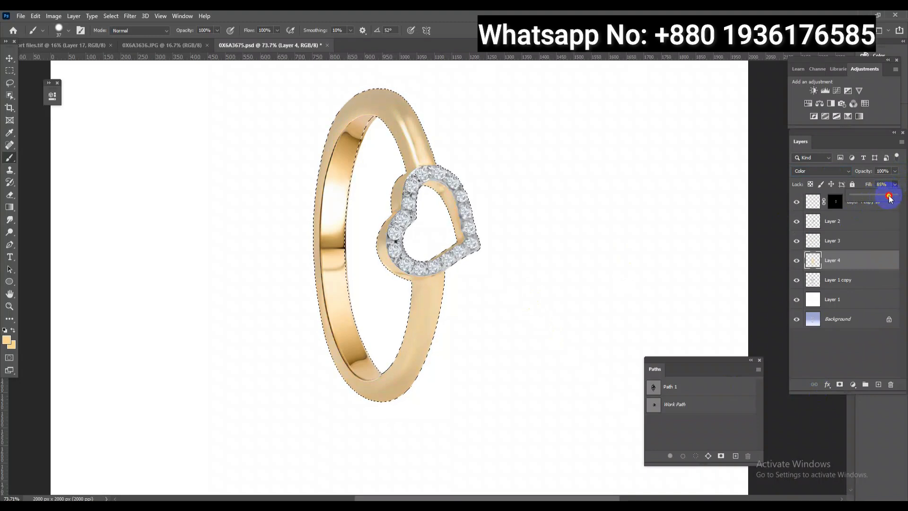
key("ctrl+d")
key("ctrl+e")
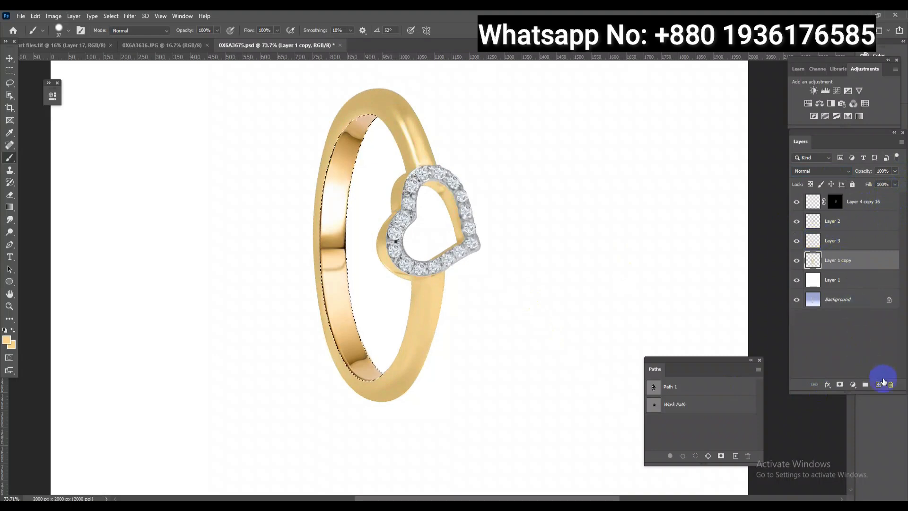
Fill the inner band outline with pale gold on a new layer above Layer 3, using Color blending at 68% fill.
left_click(879, 383)
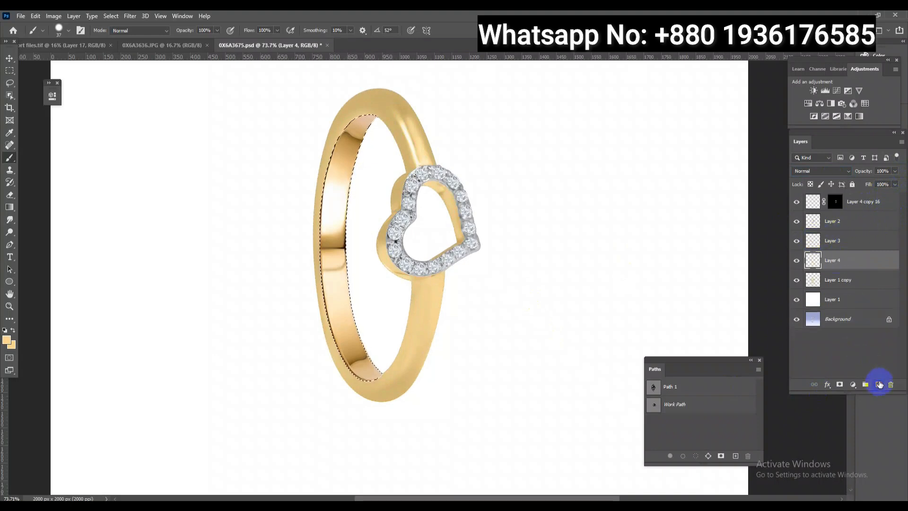
left_click(810, 242)
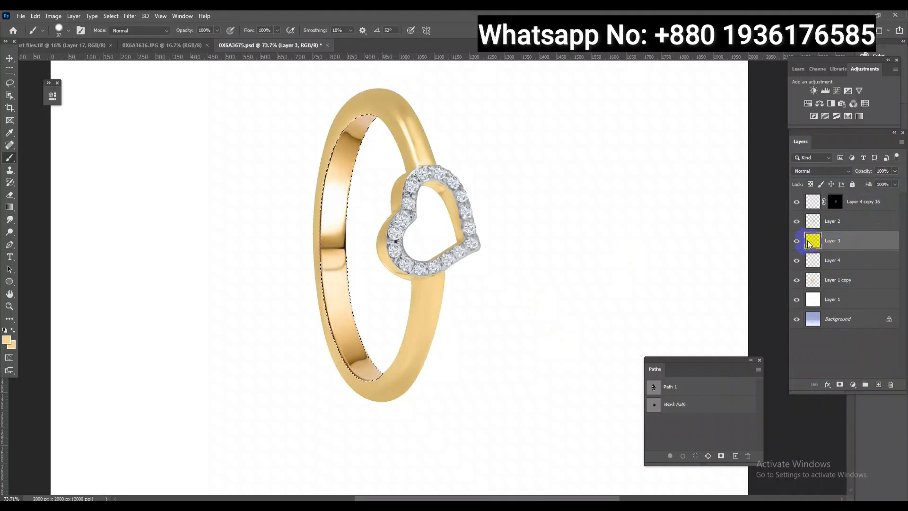
left_click(797, 242)
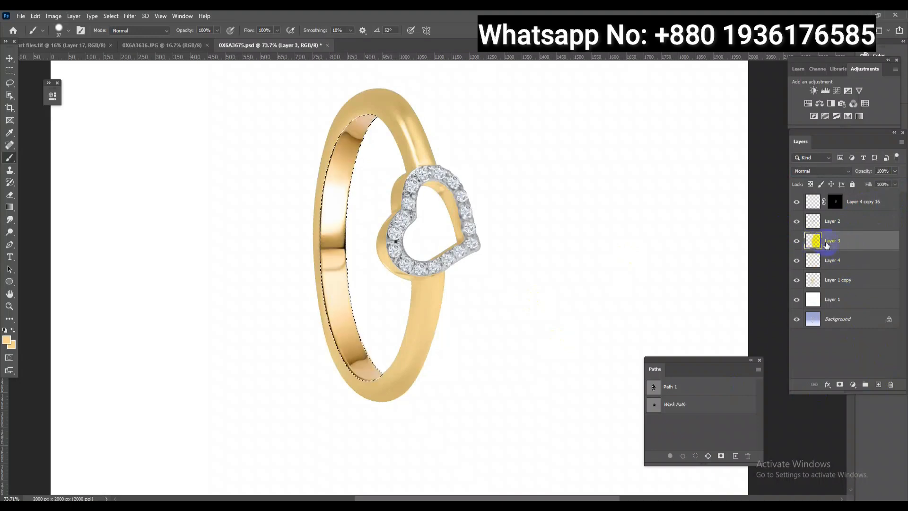
left_click(879, 383)
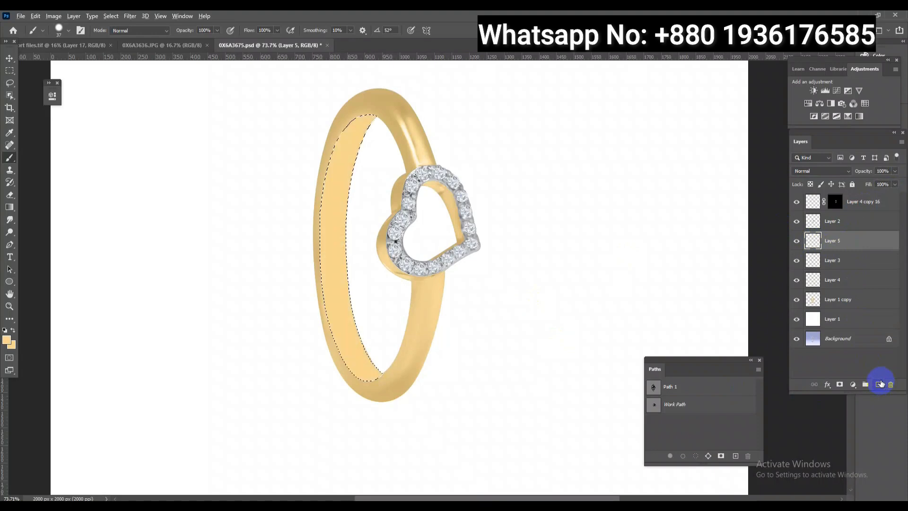
left_click(825, 171)
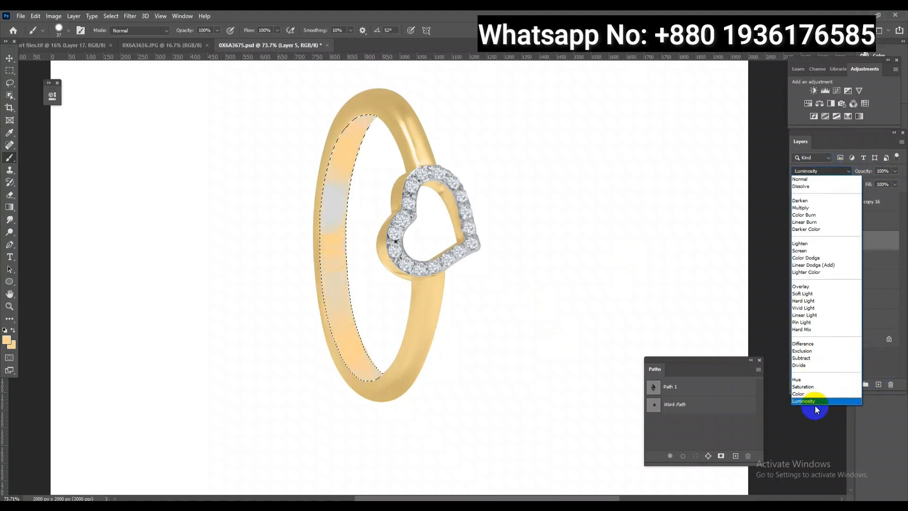
left_click(811, 394)
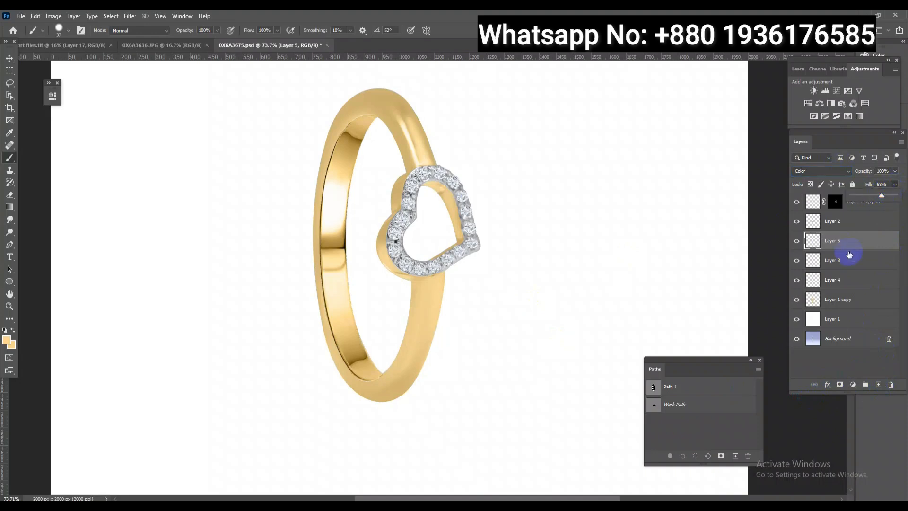
Merge the layers from Layer 5 down to Layer 1 copy and toggle the merged ring's visibility to compare.
left_click(839, 300, "shift")
key("ctrl+e")
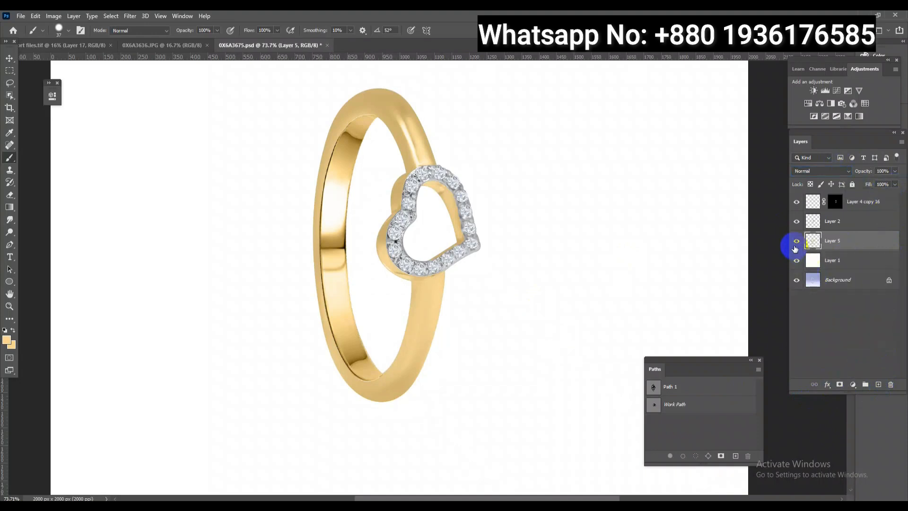
left_click(796, 241)
left_click(795, 244)
Apply the Camera Raw filter to Layer 5 with sharpening 33, noise reduction 50 and raised blacks, shadows and contrast.
left_click_drag(421, 361, 426, 331)
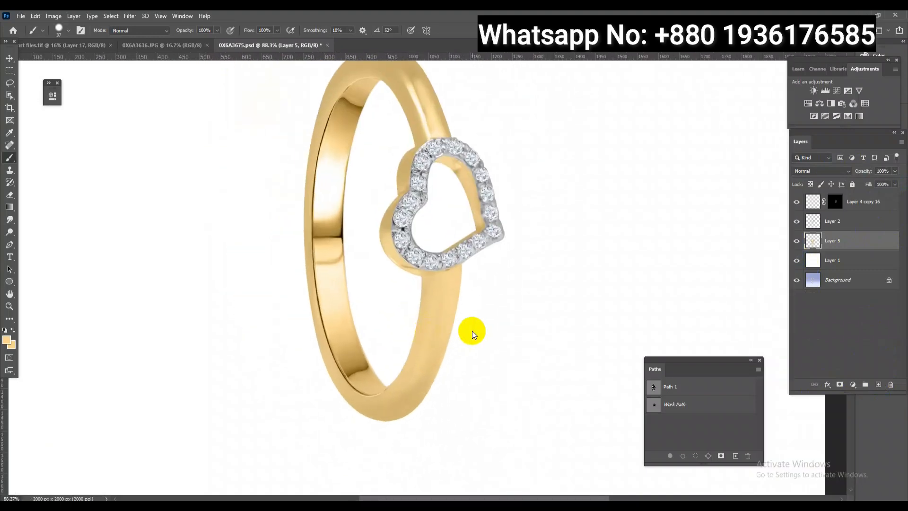
key("ctrl+shift+a")
left_click(471, 280)
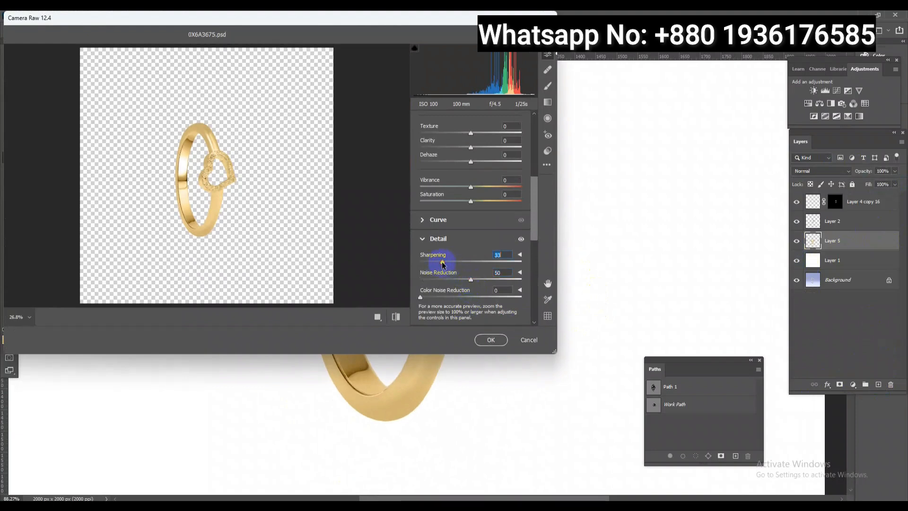
scroll(468, 189, "up", 3)
scroll(461, 191, "up", 1)
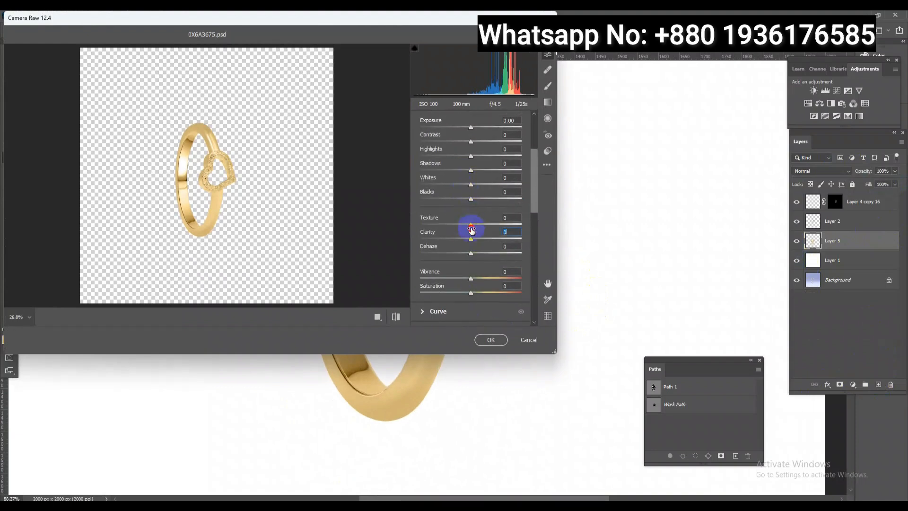
left_click_drag(473, 226, 474, 225)
left_click_drag(471, 198, 494, 198)
left_click_drag(470, 169, 509, 178)
left_click_drag(470, 141, 480, 142)
left_click(490, 338)
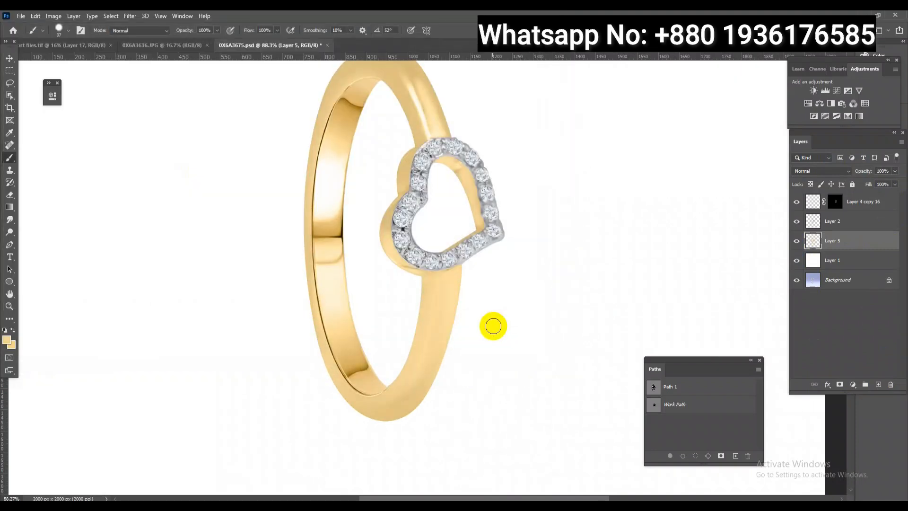
Load the heart's diamond setting on Layer 2 as a selection.
left_click_drag(477, 327, 448, 307)
left_click_drag(454, 252, 505, 296)
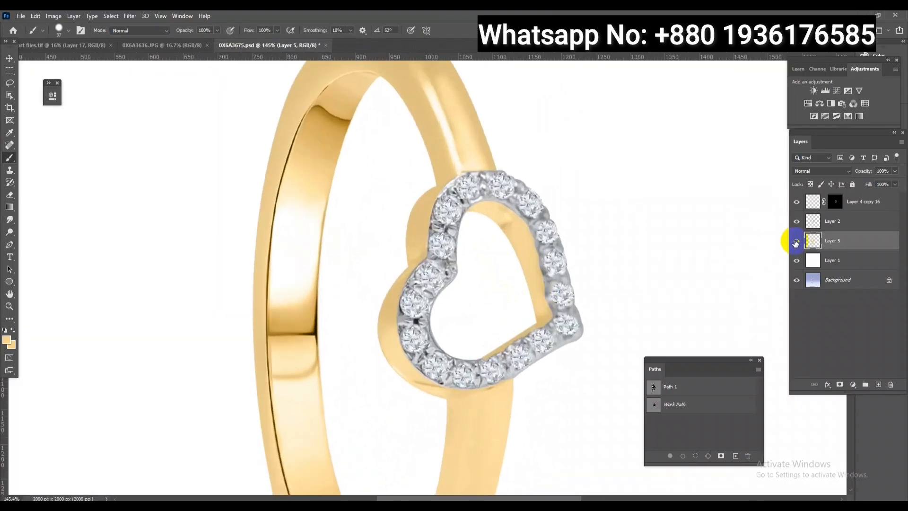
left_click(836, 224)
left_click(129, 15)
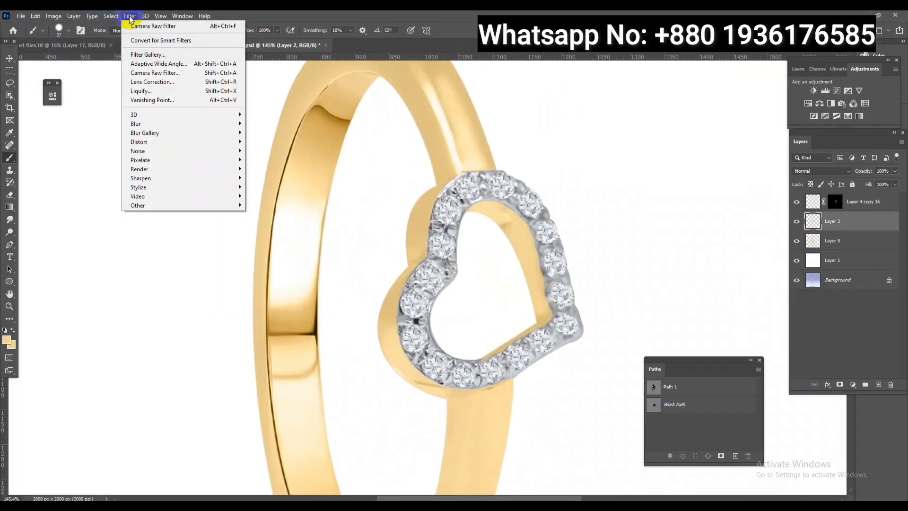
left_click(452, 174)
mouse_move(448, 186)
left_mouse_down()
mouse_move(395, 186)
mouse_move(444, 174)
mouse_move(515, 176)
mouse_move(502, 177)
mouse_move(509, 182)
left_mouse_up()
left_click(818, 224, "ctrl")
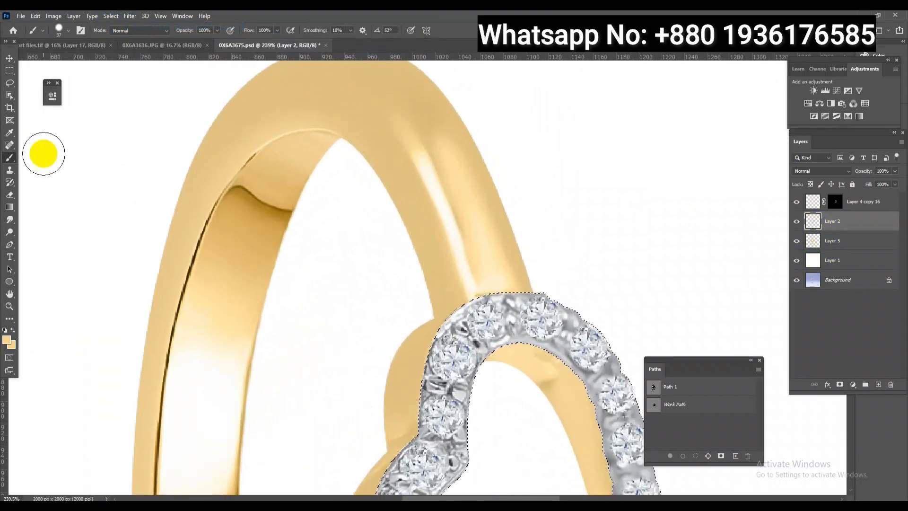
Set the Smudge tool to 58% strength and try smudging the gold band above the heart on Layer 5.
right_click(12, 161)
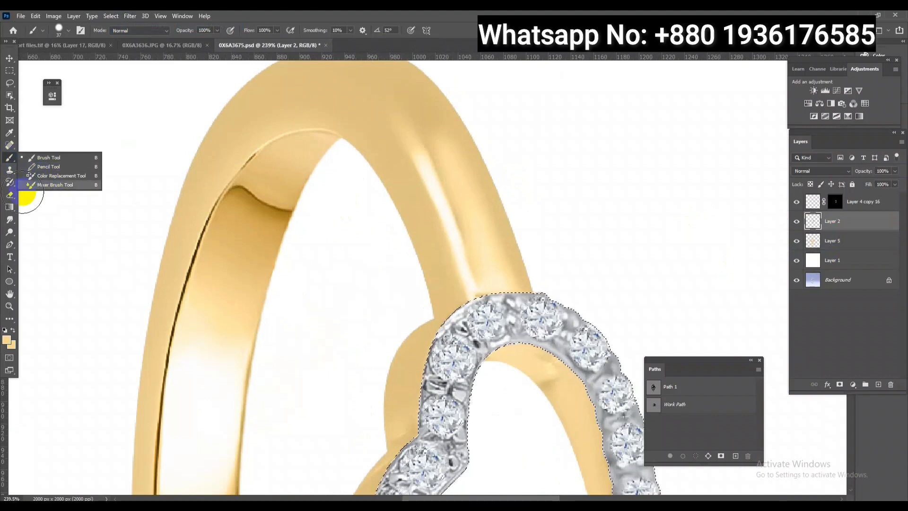
left_click(9, 220)
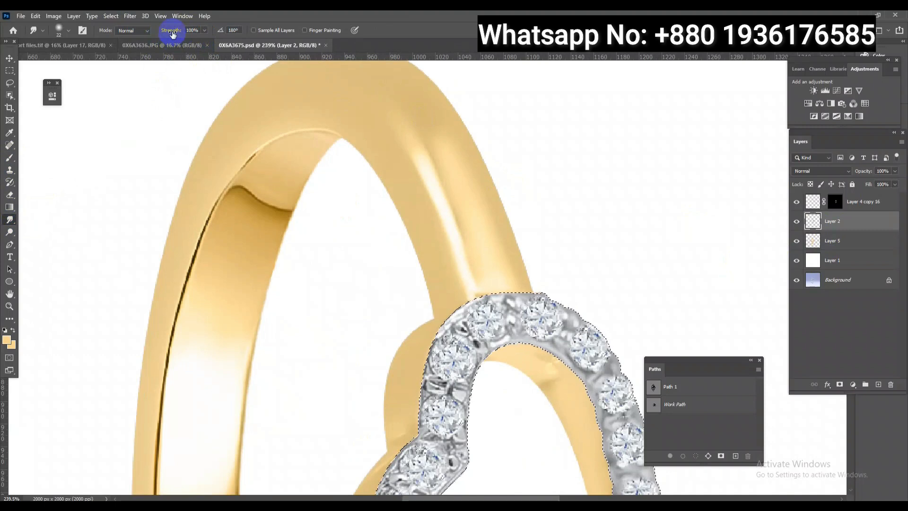
left_click_drag(442, 164, 450, 167)
left_click_drag(171, 31, 141, 35)
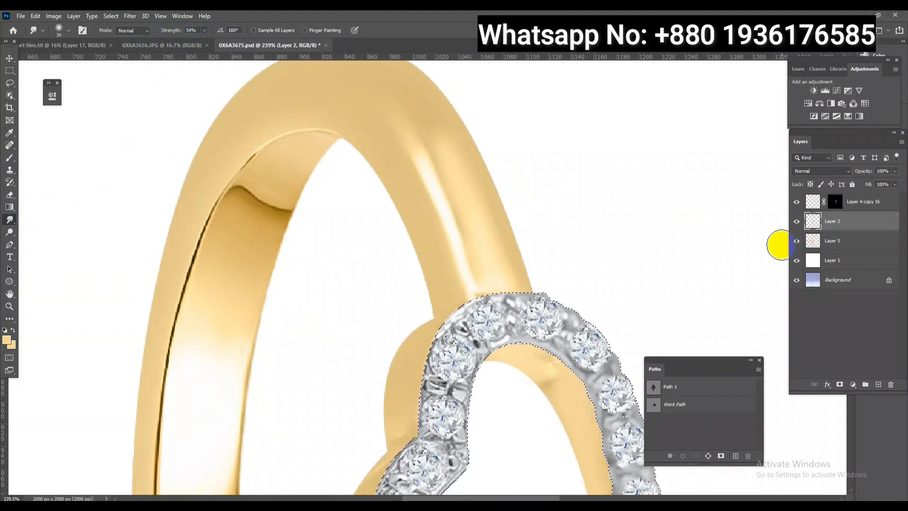
left_click(832, 241)
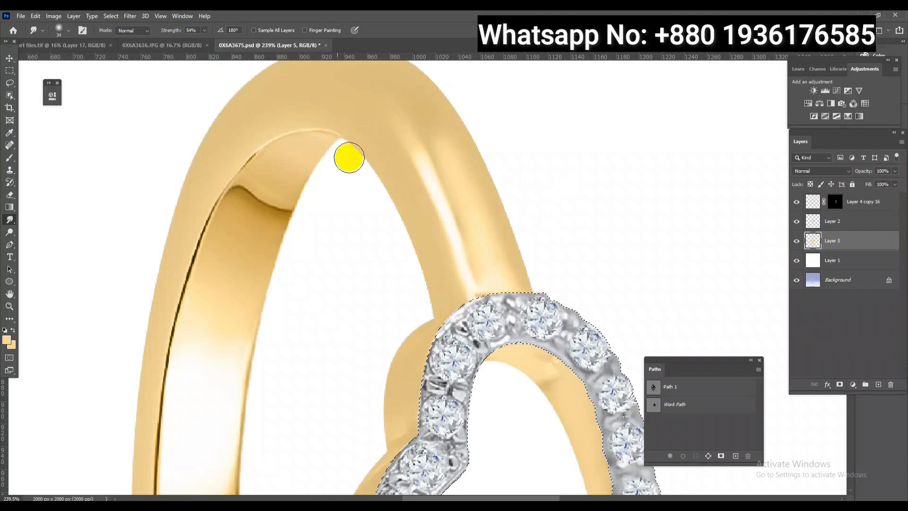
right_click(9, 220)
left_click(51, 238)
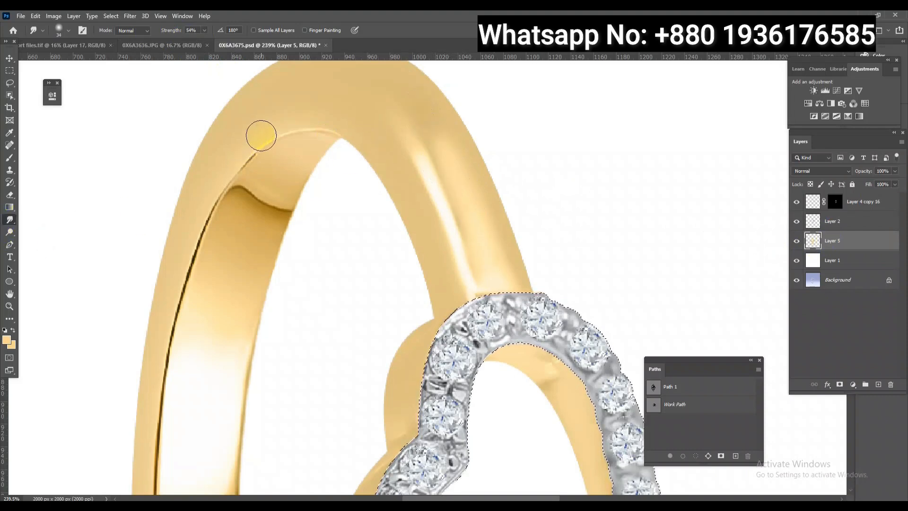
left_click(183, 33)
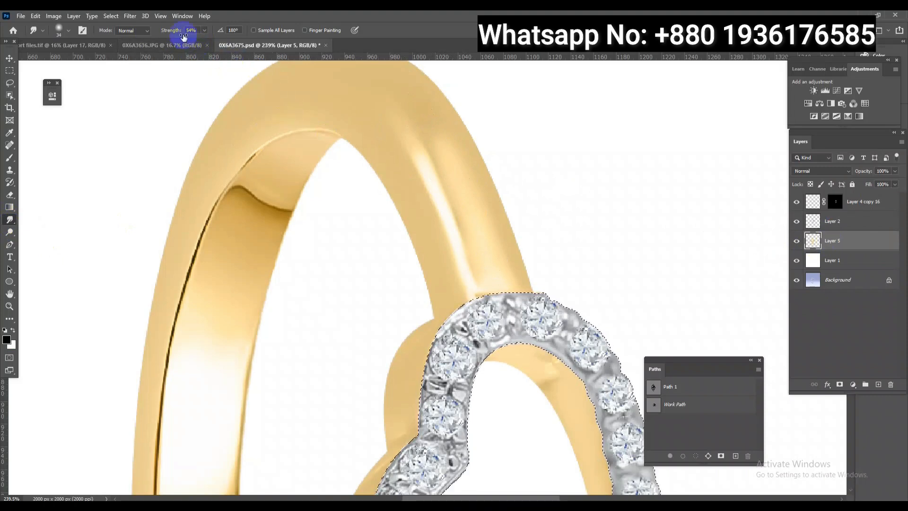
left_click_drag(177, 31, 178, 31)
mouse_move(492, 234)
left_mouse_down()
mouse_move(463, 190)
mouse_move(451, 151)
left_mouse_up()
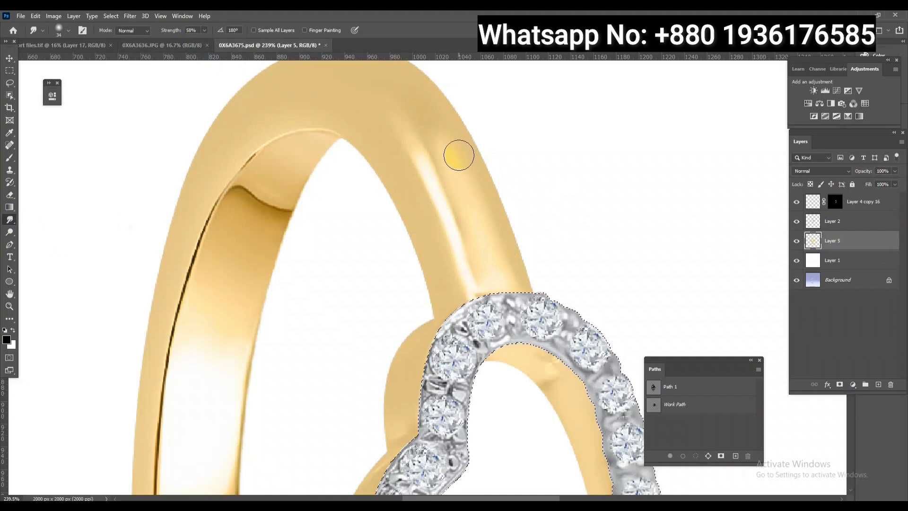
Deselect the heart setting and smudge the highlight and tones of the outer band above the heart smooth.
left_click(796, 222)
left_click(796, 223)
key("ctrl+d")
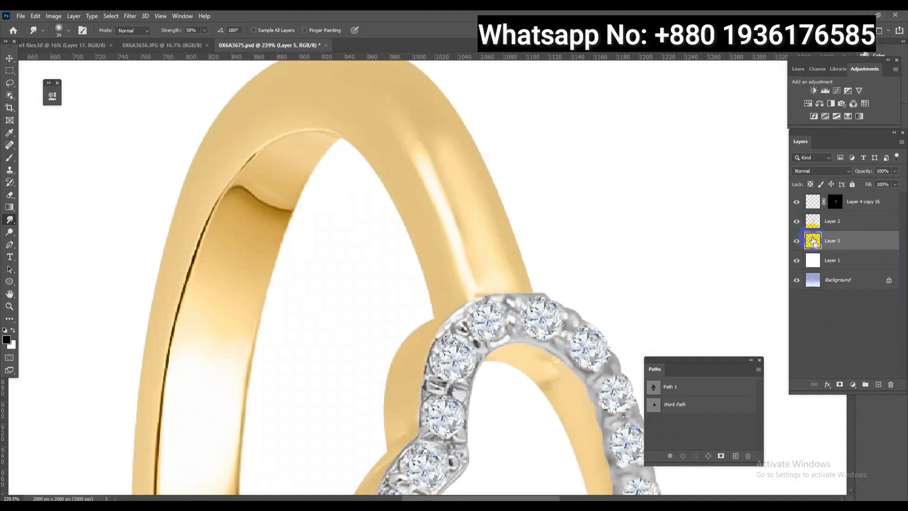
mouse_move(465, 205)
left_mouse_down()
mouse_move(417, 113)
mouse_move(453, 167)
mouse_move(403, 103)
mouse_move(433, 130)
mouse_move(389, 87)
left_mouse_up()
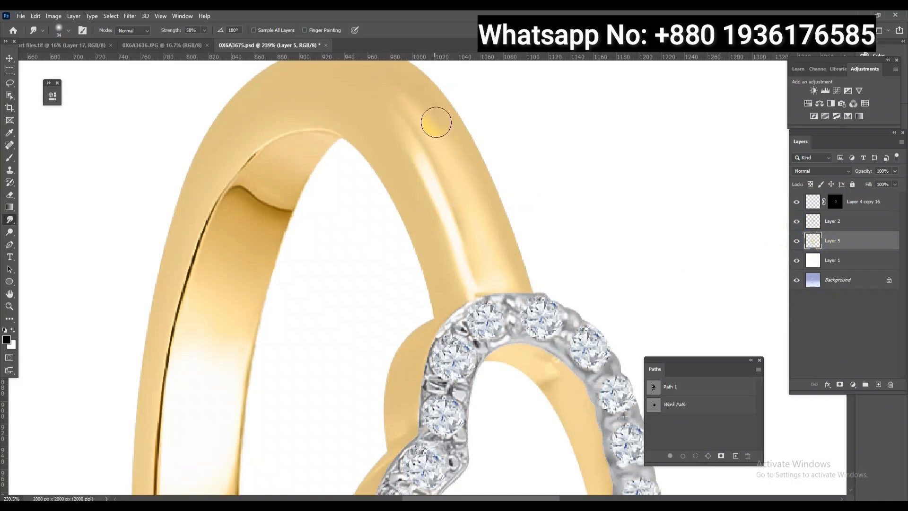
mouse_move(410, 125)
left_mouse_down()
mouse_move(456, 206)
mouse_move(400, 145)
left_mouse_up()
left_click_drag(472, 197, 397, 157)
left_click_drag(447, 225, 392, 178)
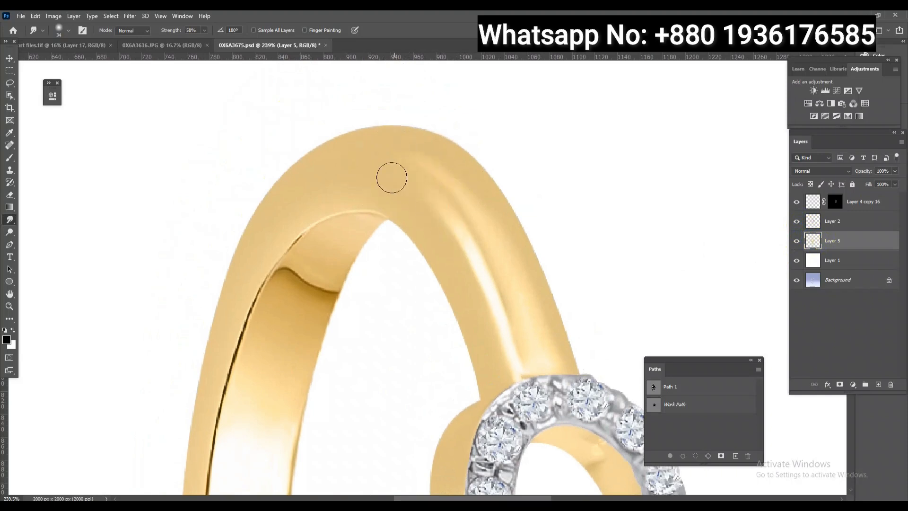
mouse_move(475, 250)
left_mouse_down()
mouse_move(422, 193)
mouse_move(476, 256)
mouse_move(520, 284)
left_mouse_up()
left_click_drag(484, 226, 466, 212)
Smudge the outer band below the heart smooth, comparing it with the original photo on the Background layer.
scroll(472, 223, "down", 5)
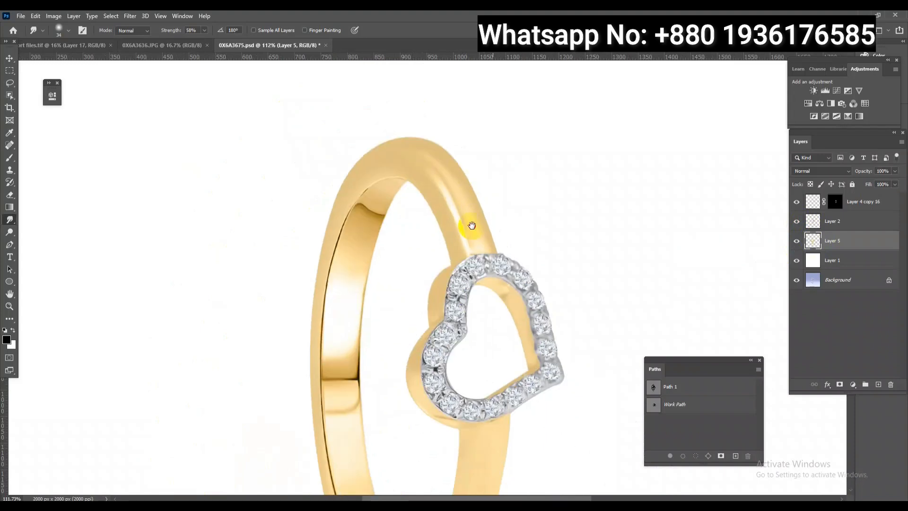
left_click_drag(491, 279, 510, 297)
scroll(485, 337, "down", 5)
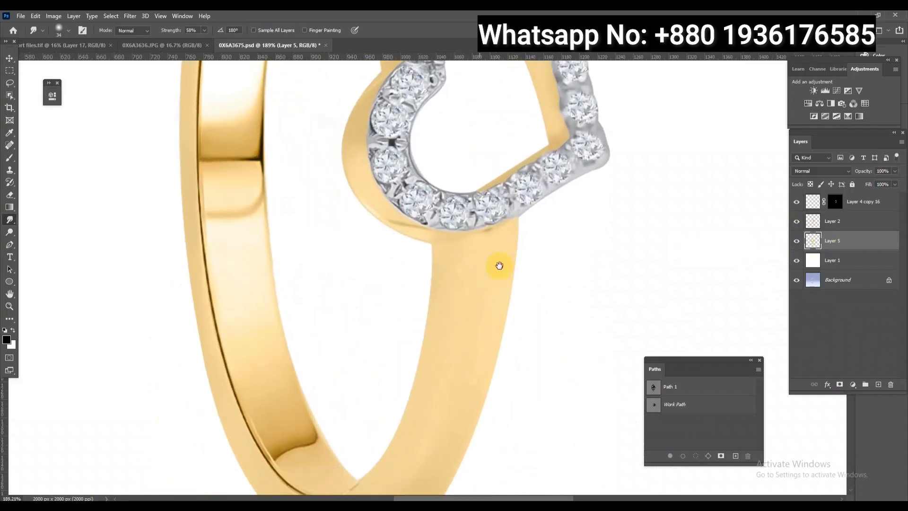
scroll(495, 263, "left", 2)
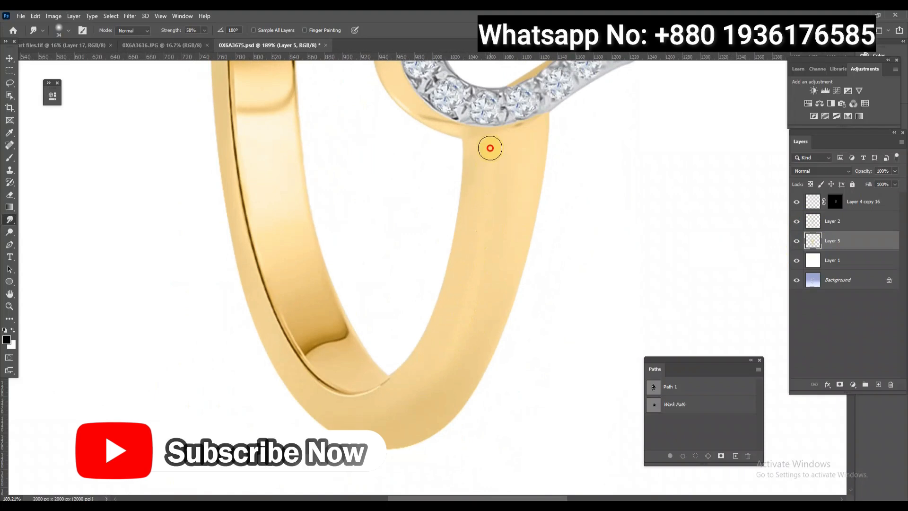
left_click(797, 282, "alt")
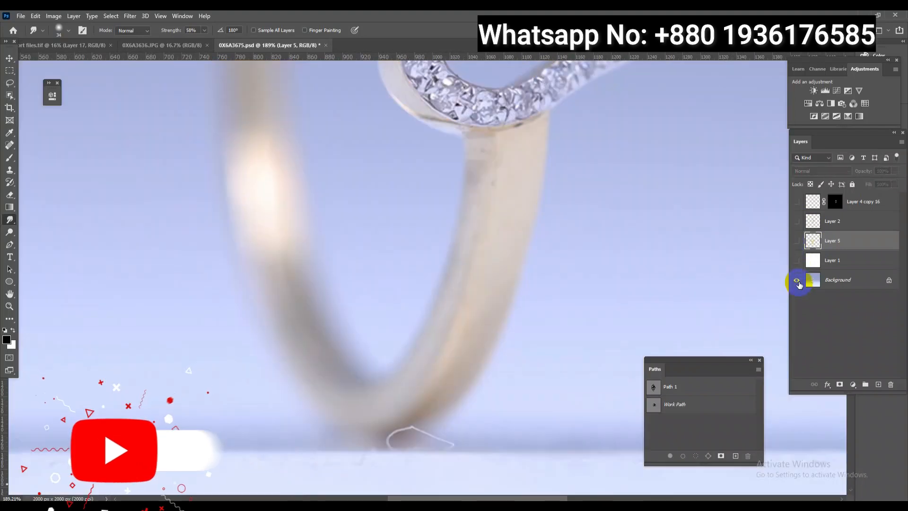
left_click(797, 281, "alt")
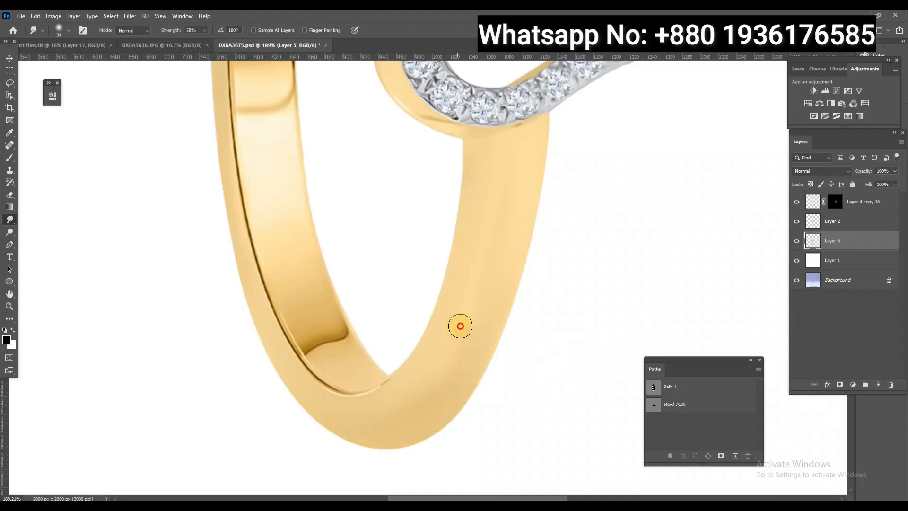
Try to brighten the outer band below the heart with the Dodge tool on Highlights, raising its exposure to 100%.
right_click(10, 223)
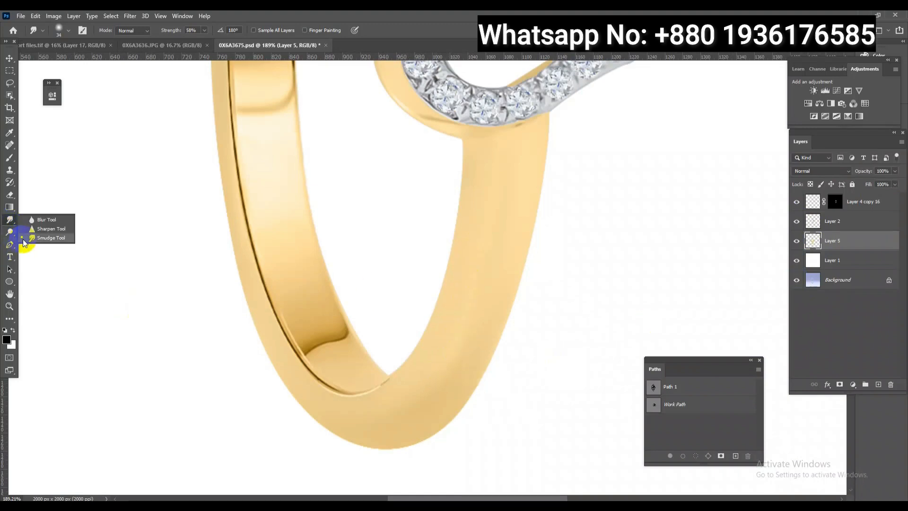
left_click(10, 232)
left_click_drag(437, 347, 249, 354)
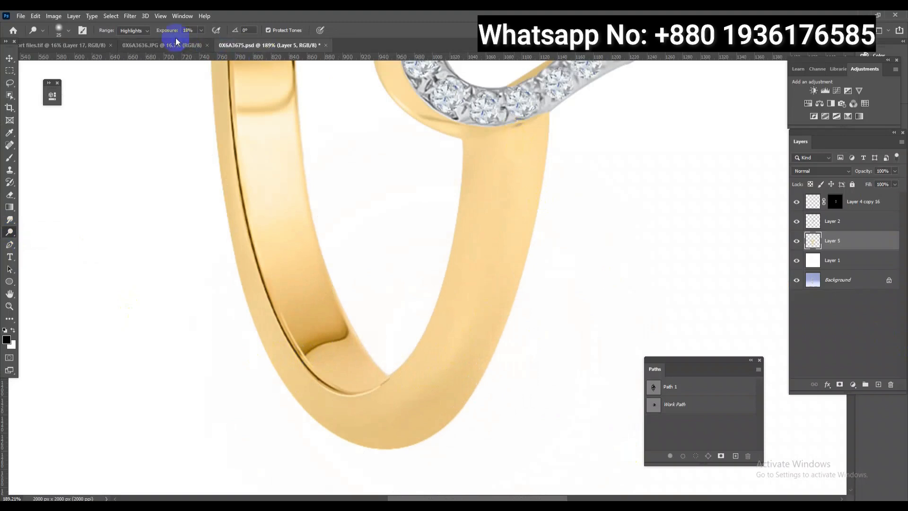
left_click_drag(174, 32, 554, 114)
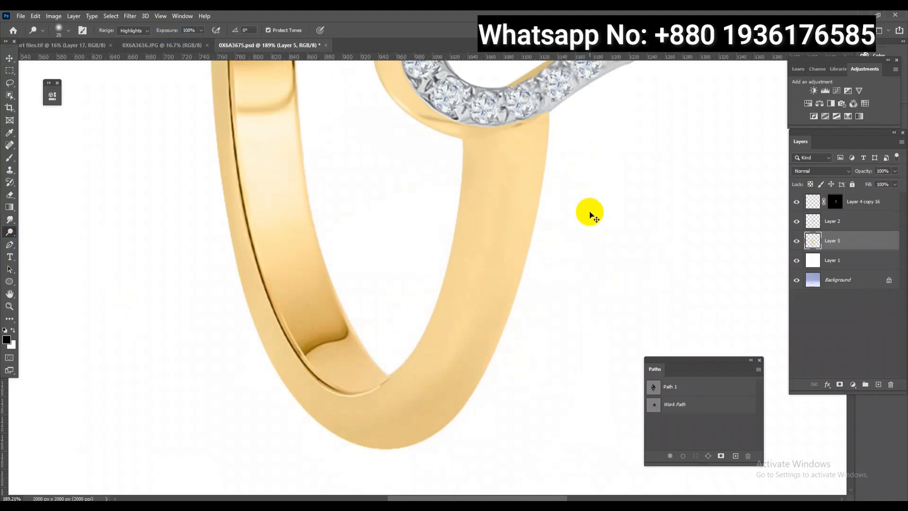
Paint a short white highlight stripe on the outer band just below the heart with the Brush at 55% opacity.
left_click(15, 161)
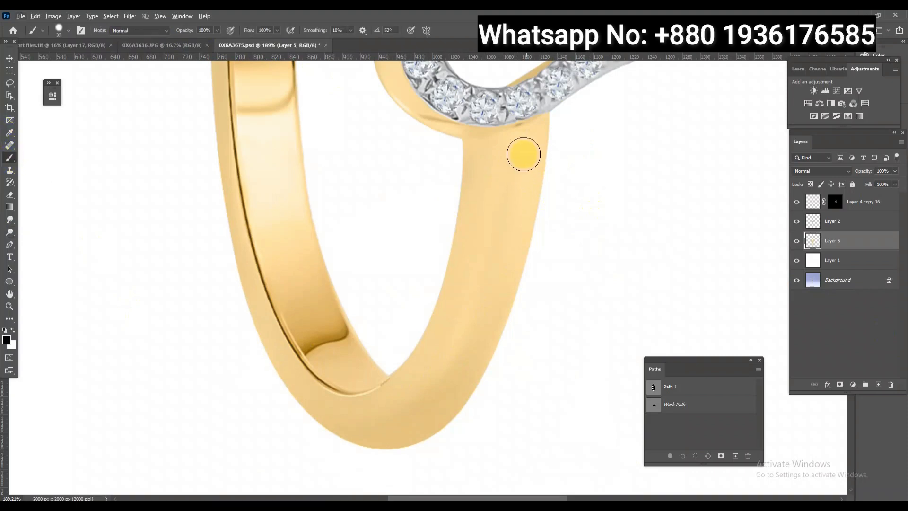
left_click(598, 176, "alt")
left_click_drag(523, 162, 514, 154)
left_click_drag(183, 33, 162, 33)
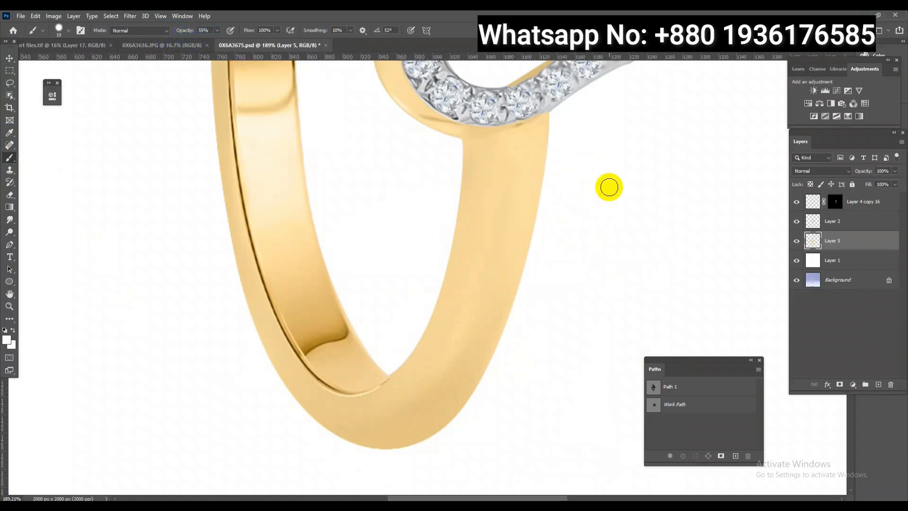
left_click_drag(515, 137, 509, 240)
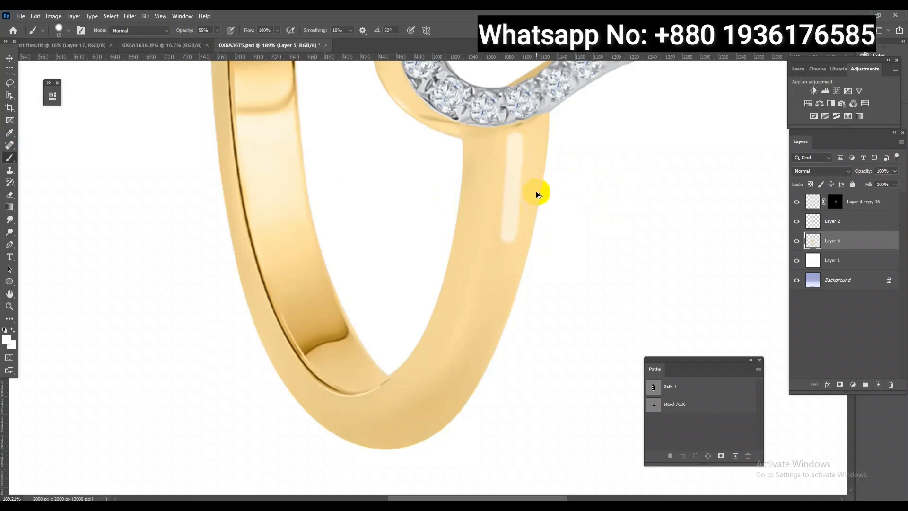
key("ctrl+z")
left_click_drag(521, 144, 506, 257)
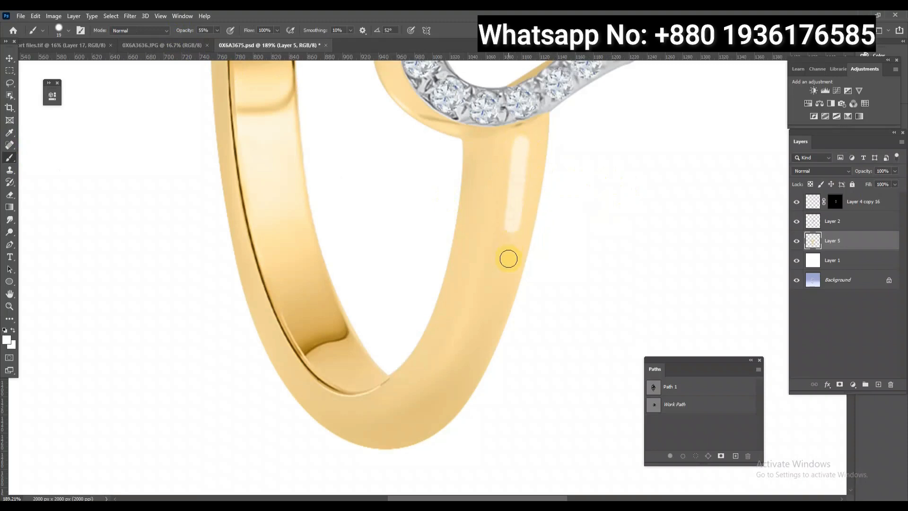
Load the ring on Layer 5 as a selection and smudge the white stripe down along the outer band.
left_click(820, 286)
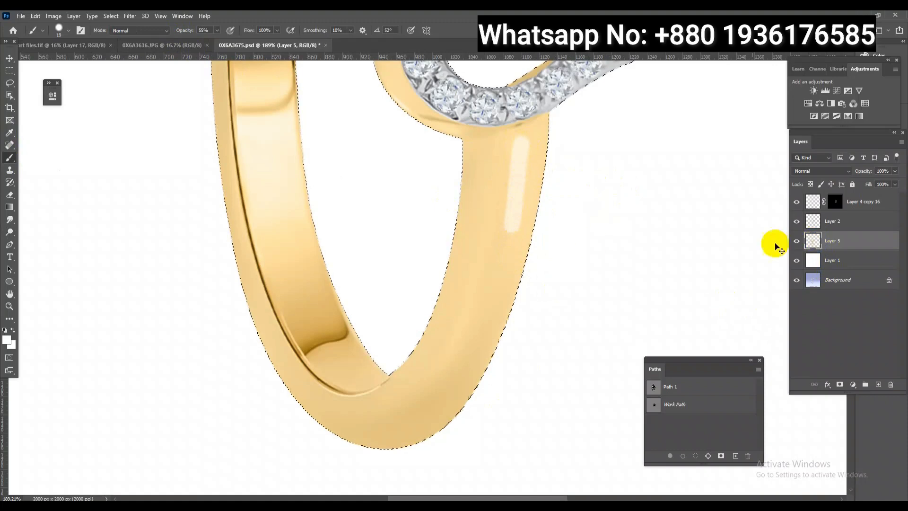
scroll(529, 146, "up", 3)
left_click(9, 219)
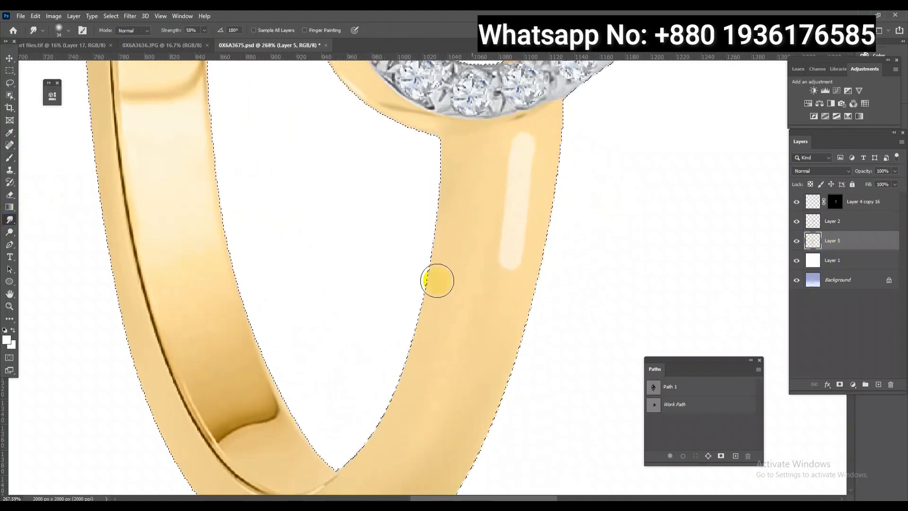
mouse_move(533, 144)
left_mouse_down()
mouse_move(522, 165)
mouse_move(526, 134)
mouse_move(486, 304)
left_mouse_up()
mouse_move(526, 181)
left_mouse_down()
mouse_move(515, 260)
mouse_move(473, 367)
left_mouse_up()
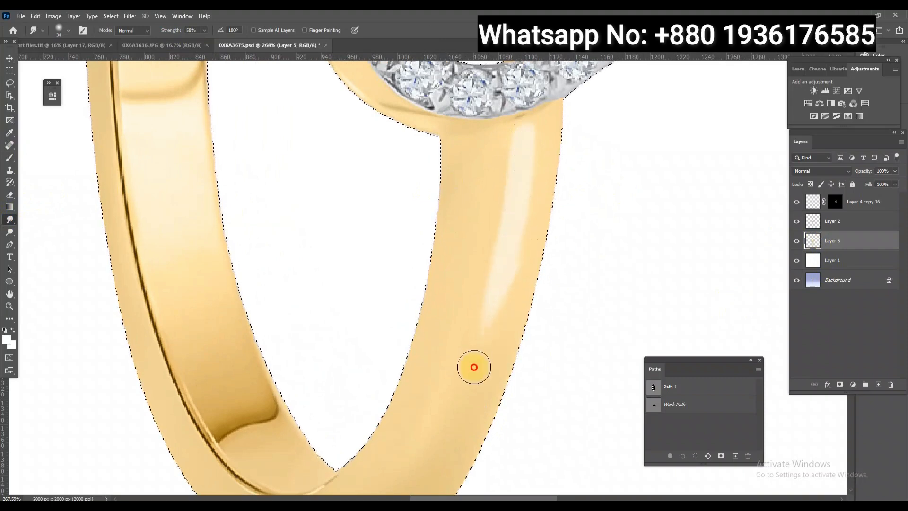
left_click_drag(523, 182, 468, 342)
left_click_drag(494, 181, 492, 273)
Extend the highlight into the lower curve of the outer band and blend its edges smooth with the Smudge tool.
mouse_move(499, 158)
left_mouse_down()
mouse_move(494, 236)
mouse_move(505, 163)
mouse_move(519, 141)
mouse_move(507, 162)
mouse_move(506, 140)
left_mouse_up()
left_click_drag(481, 364, 476, 395)
left_click_drag(490, 330, 503, 229)
mouse_move(483, 291)
left_mouse_down()
mouse_move(470, 326)
mouse_move(473, 294)
mouse_move(495, 261)
mouse_move(461, 329)
left_mouse_up()
mouse_move(429, 362)
left_mouse_down()
mouse_move(472, 298)
mouse_move(443, 357)
mouse_move(480, 321)
mouse_move(434, 404)
left_mouse_up()
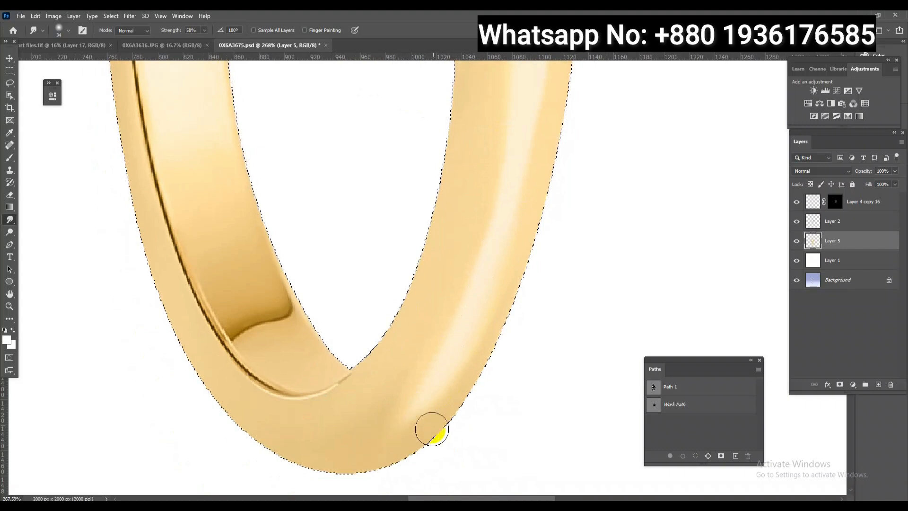
left_click_drag(452, 392, 431, 330)
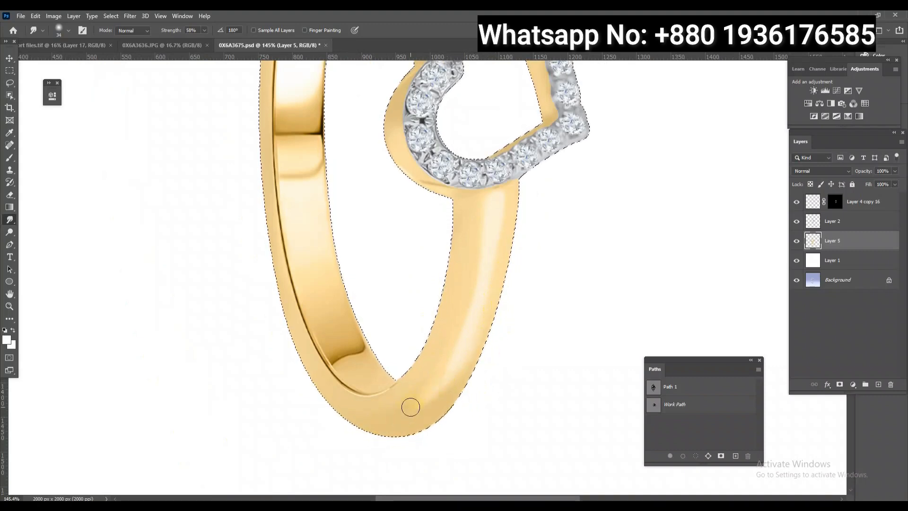
mouse_move(445, 375)
left_mouse_down()
mouse_move(480, 293)
mouse_move(488, 233)
mouse_move(480, 308)
left_mouse_up()
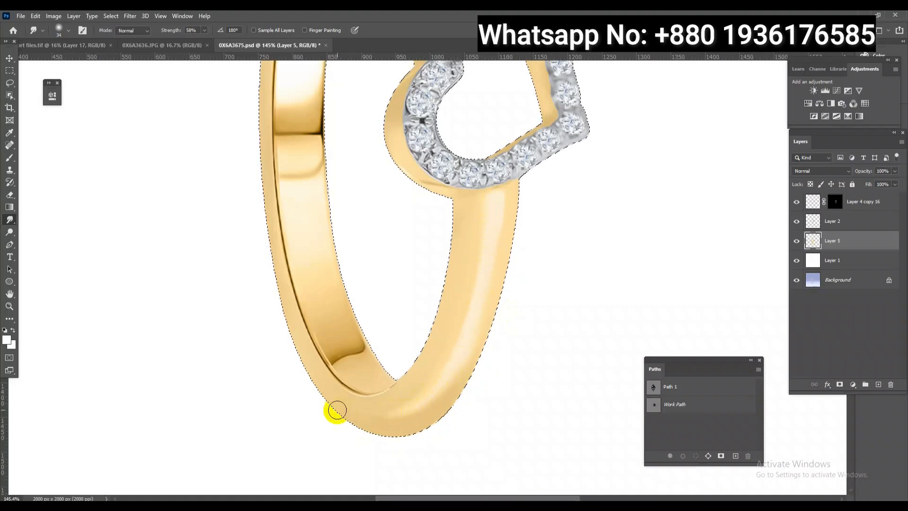
Paint sampled gold softly along the outer edge of the band below the heart with a 123 px brush at 55% opacity.
key("b")
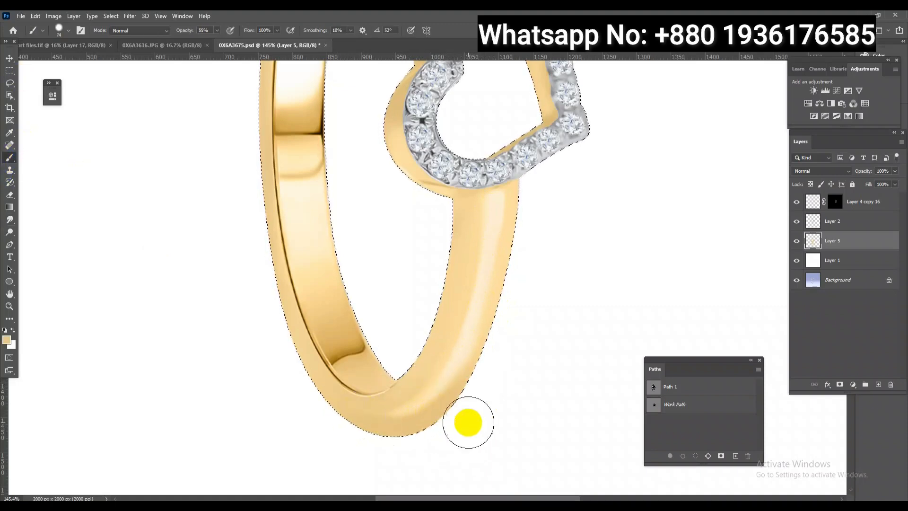
left_click_drag(510, 347, 527, 347)
left_click_drag(493, 395, 521, 337)
right_click(548, 259)
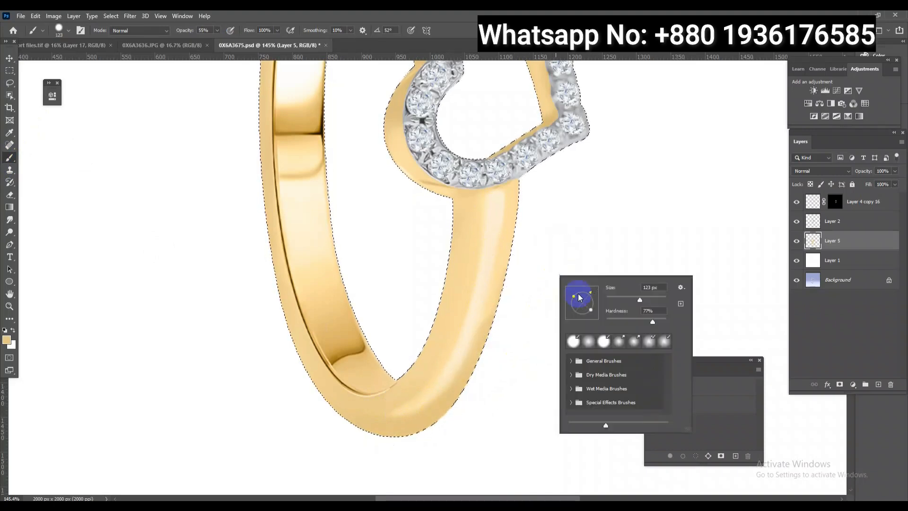
mouse_move(618, 318)
left_mouse_down()
mouse_move(518, 341)
mouse_move(529, 250)
left_mouse_up()
left_click(547, 288)
left_click_drag(516, 332, 543, 207)
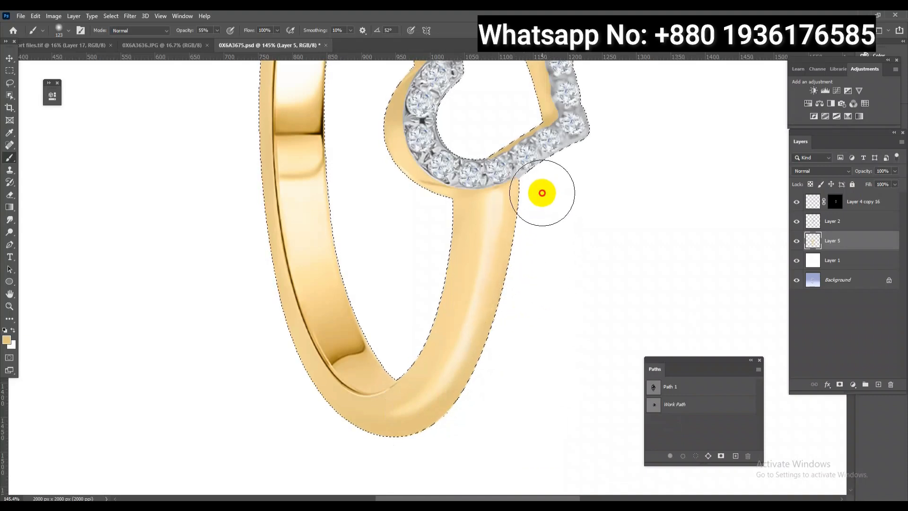
left_click_drag(462, 432, 403, 447)
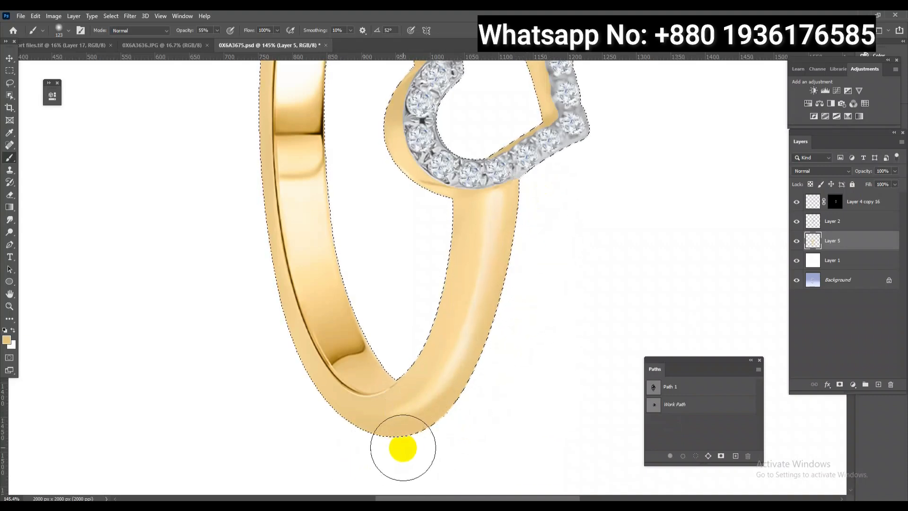
left_click_drag(547, 219, 533, 213)
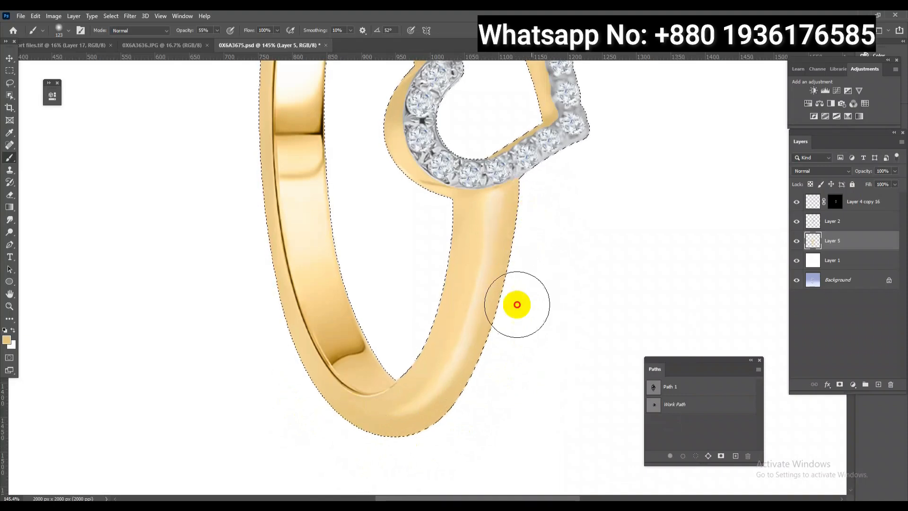
left_click_drag(439, 442, 439, 441)
Paint the same soft gold along the inner edge of the outer band below the heart and deselect the ring.
left_click_drag(420, 234, 425, 239)
left_click_drag(456, 324, 425, 233)
left_click_drag(488, 223, 506, 252)
key("ctrl+d")
Brighten the heart's diamond setting with a Curves adjustment masked to Layer 2 and merge it into that layer.
left_click(831, 226)
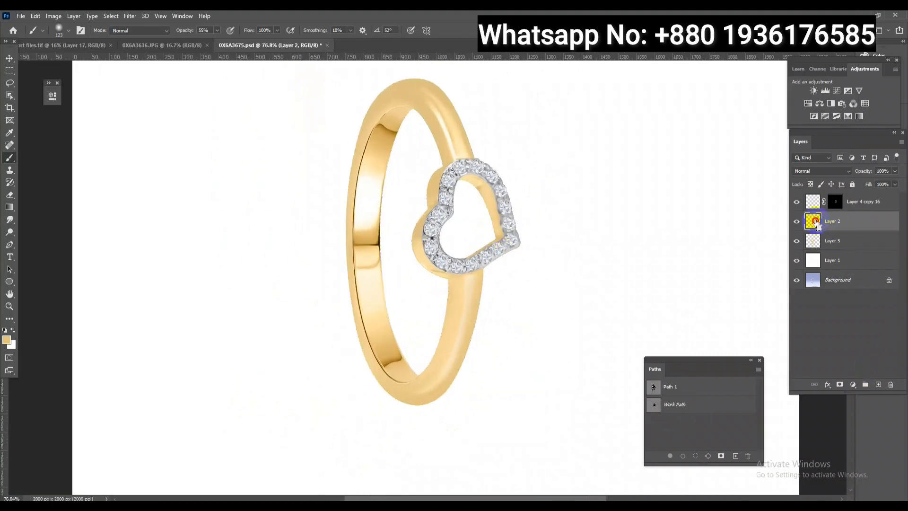
left_click(836, 91)
left_click_drag(136, 185, 138, 178)
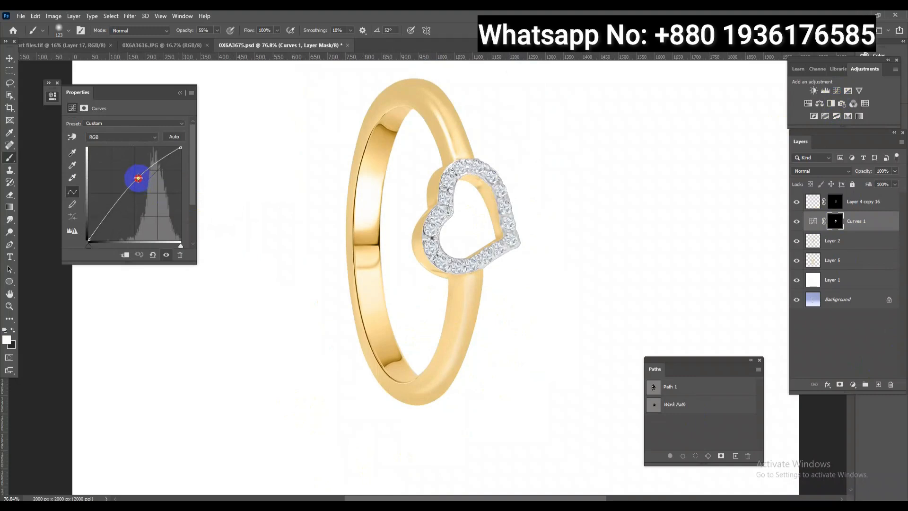
left_click(180, 93)
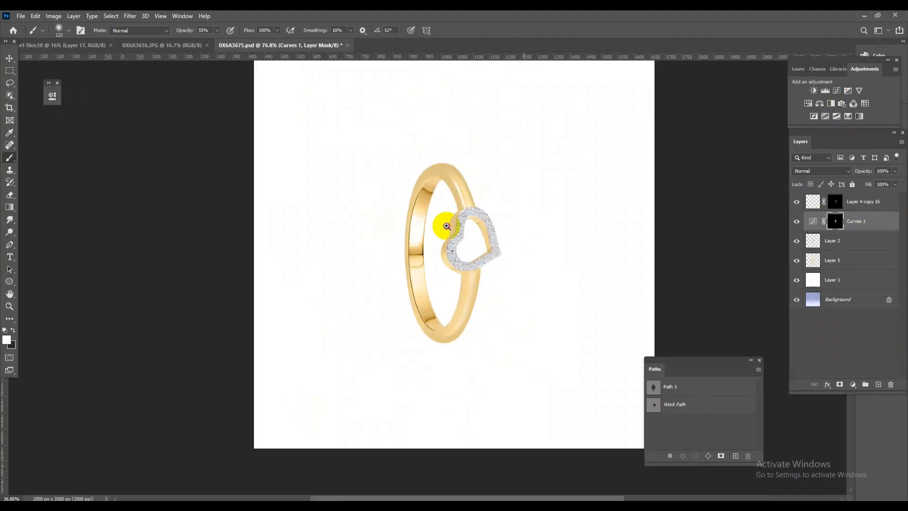
left_click_drag(435, 223, 544, 291)
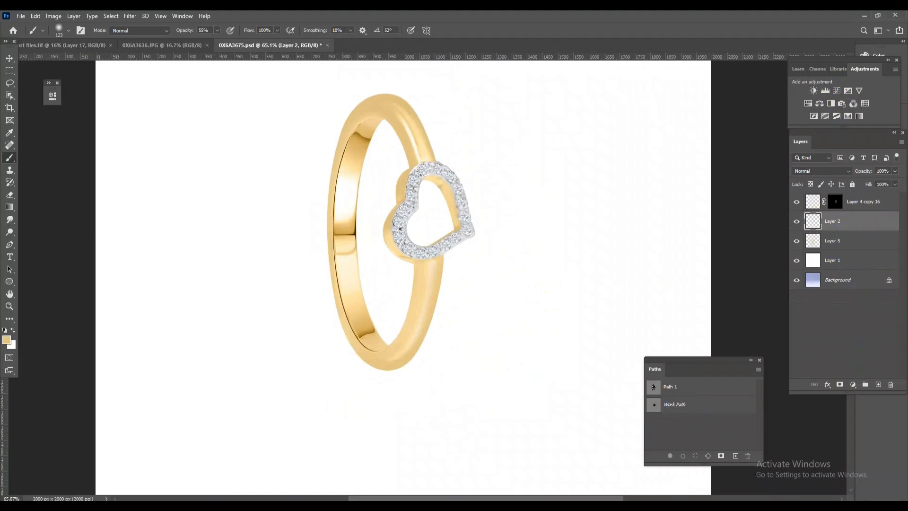
Compare the retouched ring with the original photo by repeatedly showing only the Background layer.
scroll(466, 253, "down", 3)
scroll(533, 338, "up", 3)
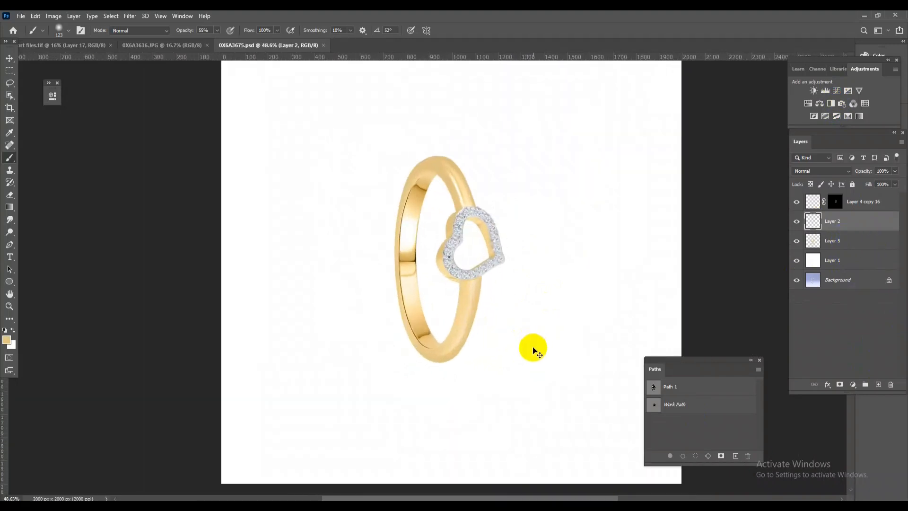
scroll(393, 239, "down", 2)
scroll(505, 308, "up", 3)
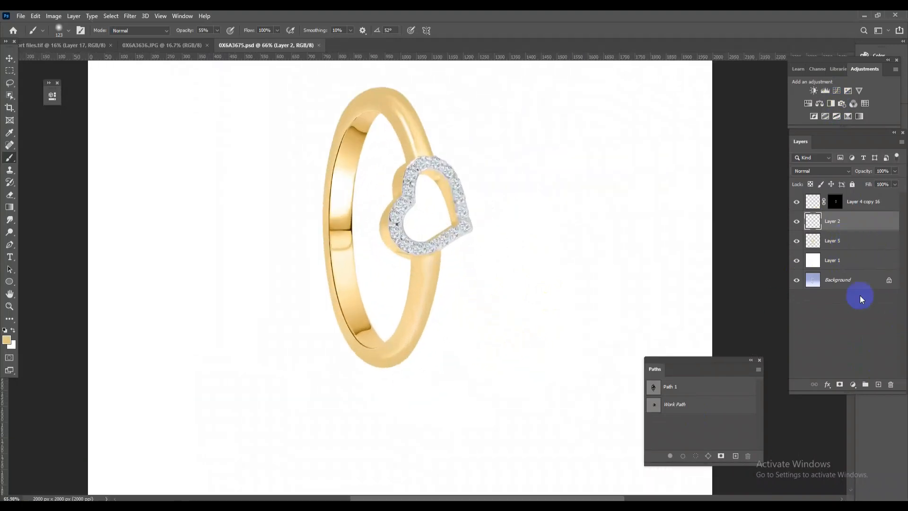
left_click(796, 280, "alt")
left_click(796, 280, "alt")
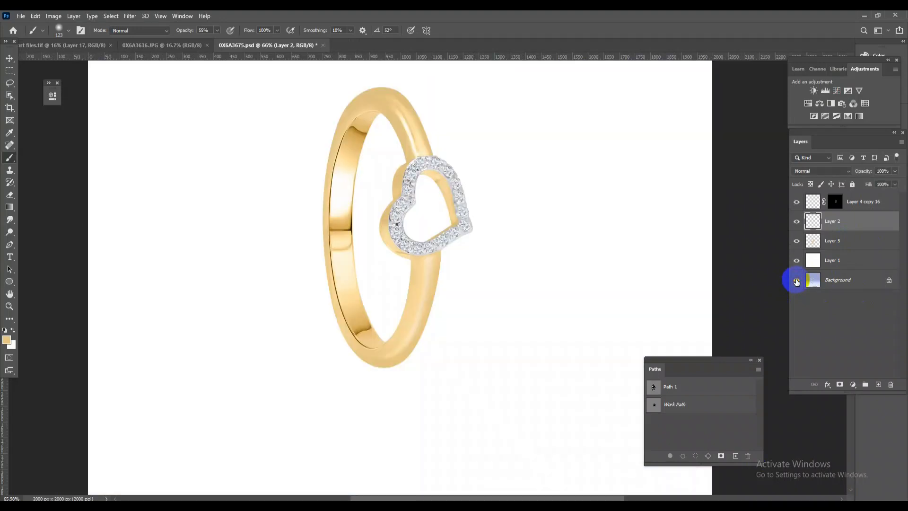
left_click(796, 279, "alt")
left_click(796, 280, "alt")
left_click(796, 280, "alt")
left_click(796, 280, "alt")
left_click(796, 280, "alt")
left_click(796, 279, "alt")
left_click(796, 280, "alt")
left_click(796, 280, "alt")
left_click(796, 280, "alt")
left_click(796, 280, "alt")
left_click(796, 280, "alt")
left_click(796, 280, "alt")
scroll(462, 312, "down", 3)
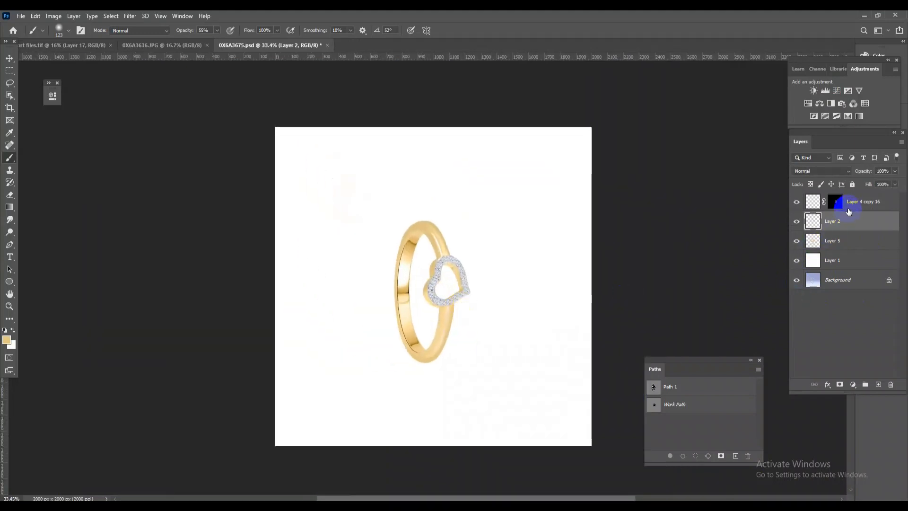